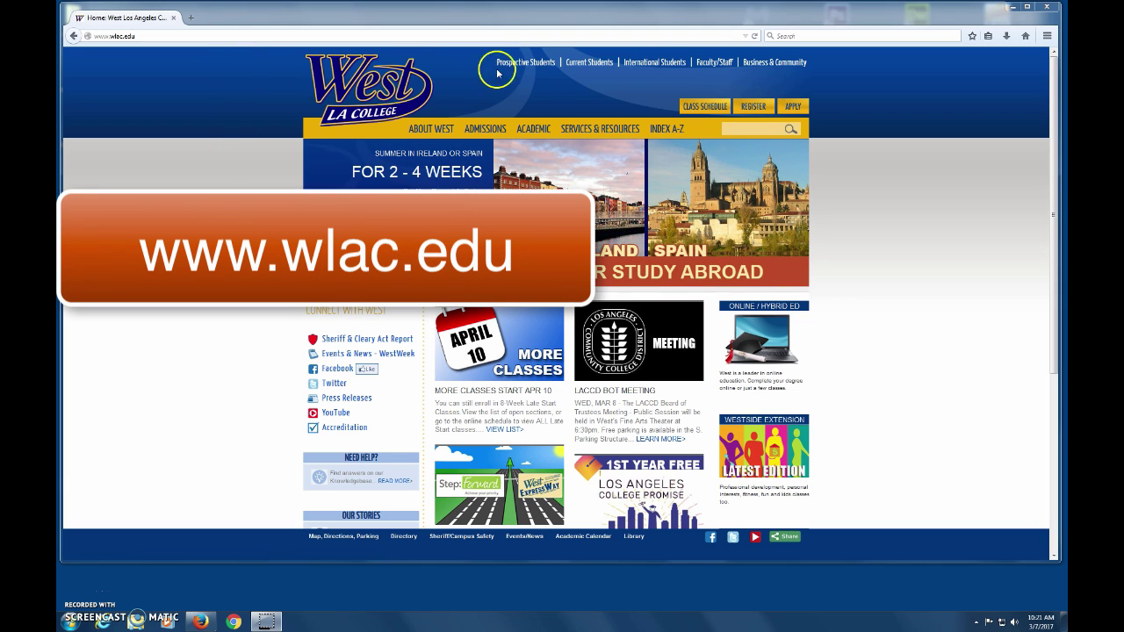
- Open the Current Students (For Students) page on wlac.edu
click(593, 63)
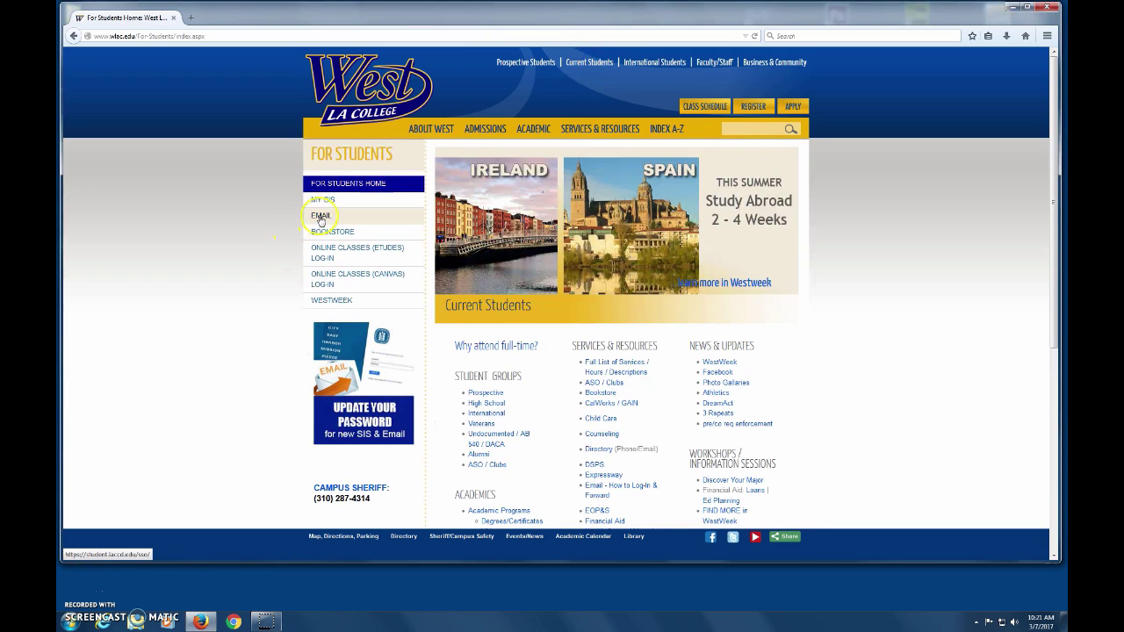
- Sign in to the LACCD student EMAIL with the student ID and account password
click(319, 218)
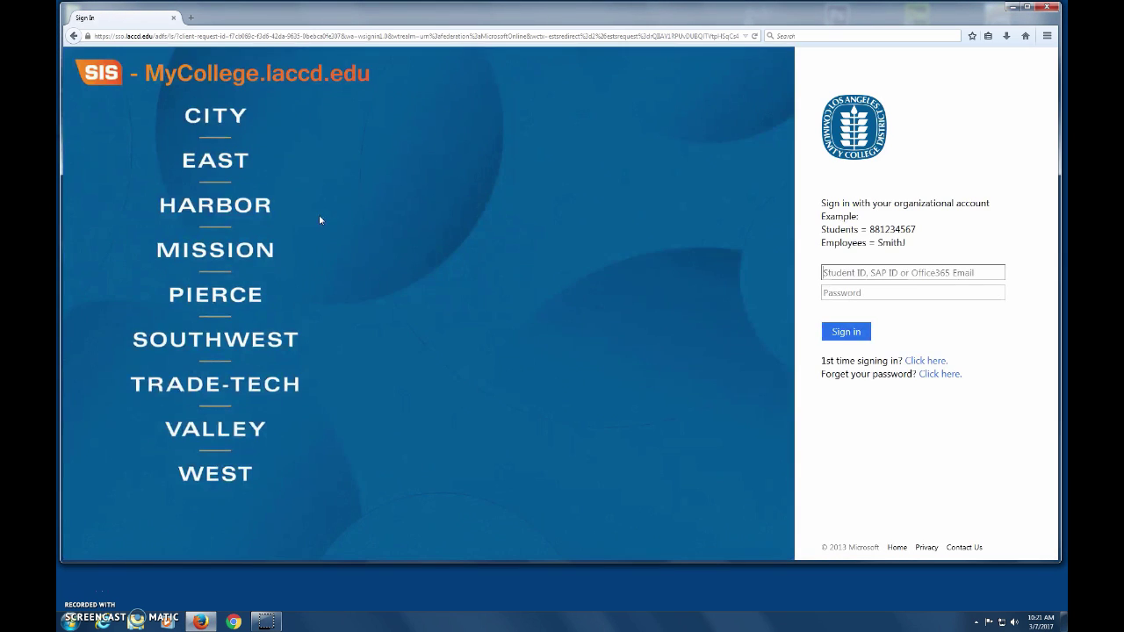
click(867, 272)
key(Tab)
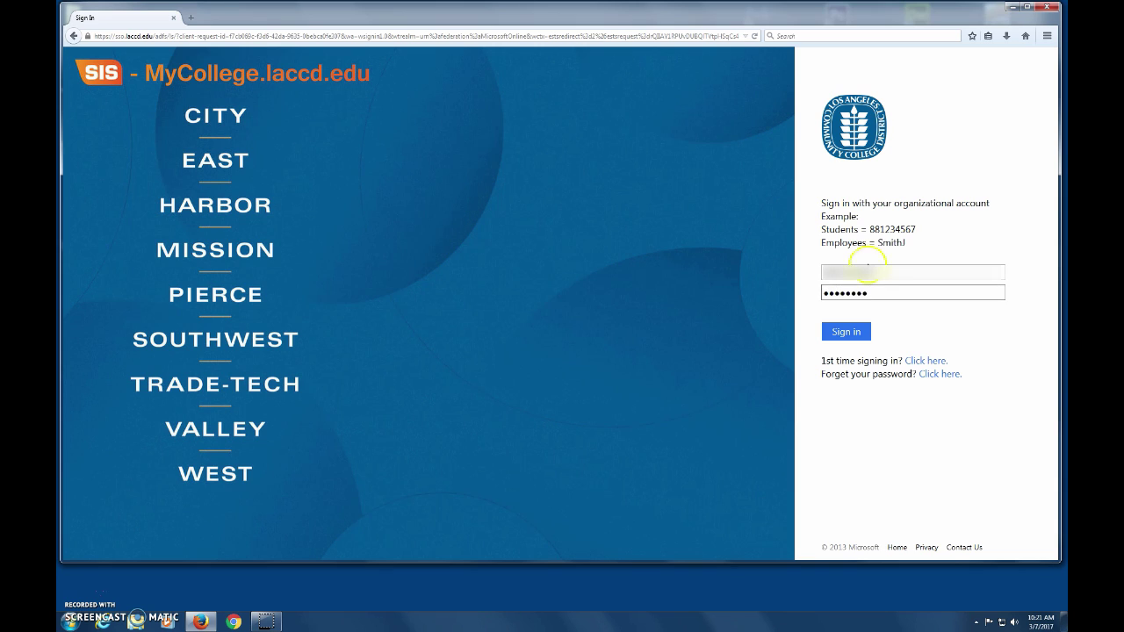
click(846, 330)
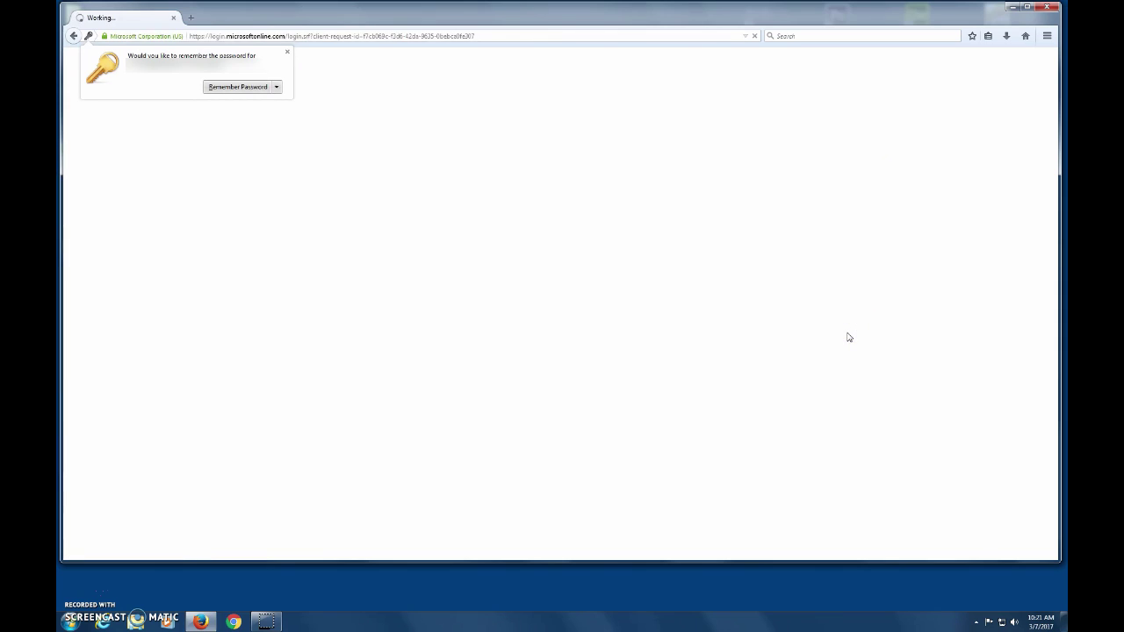
- Dismiss the password prompt and open Office 365 account settings from Outlook's Settings pane
click(287, 51)
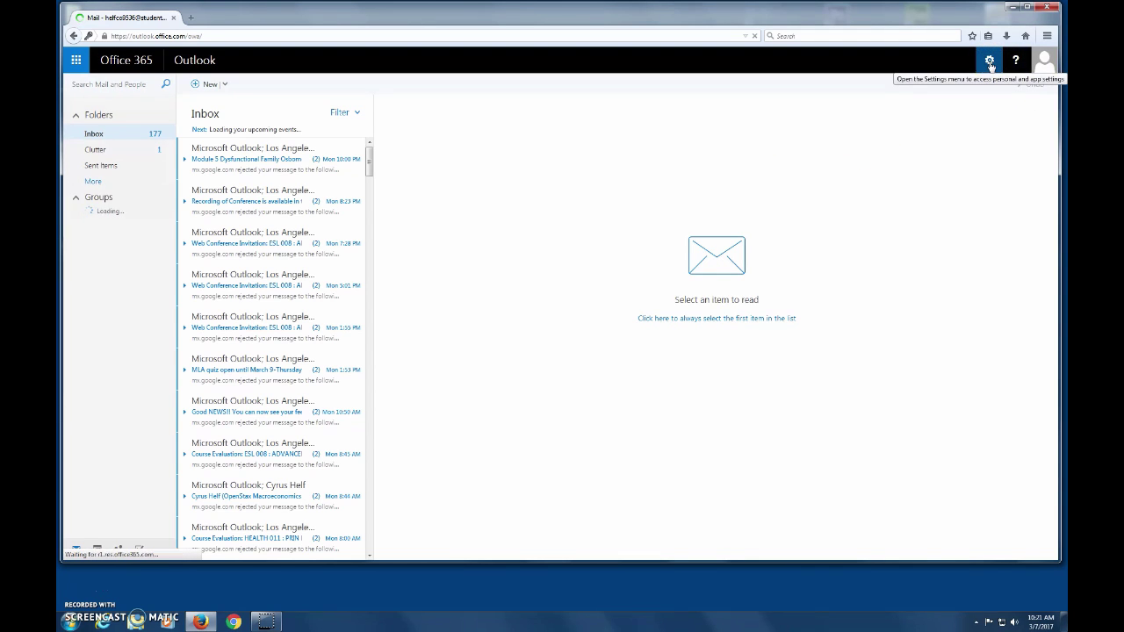
click(989, 63)
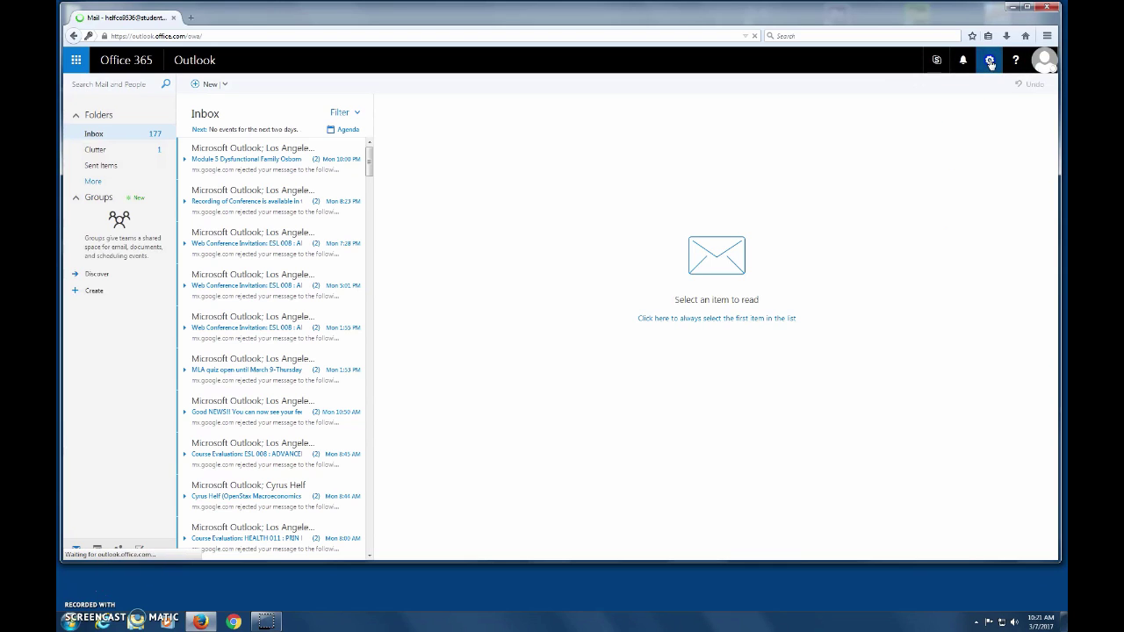
click(989, 63)
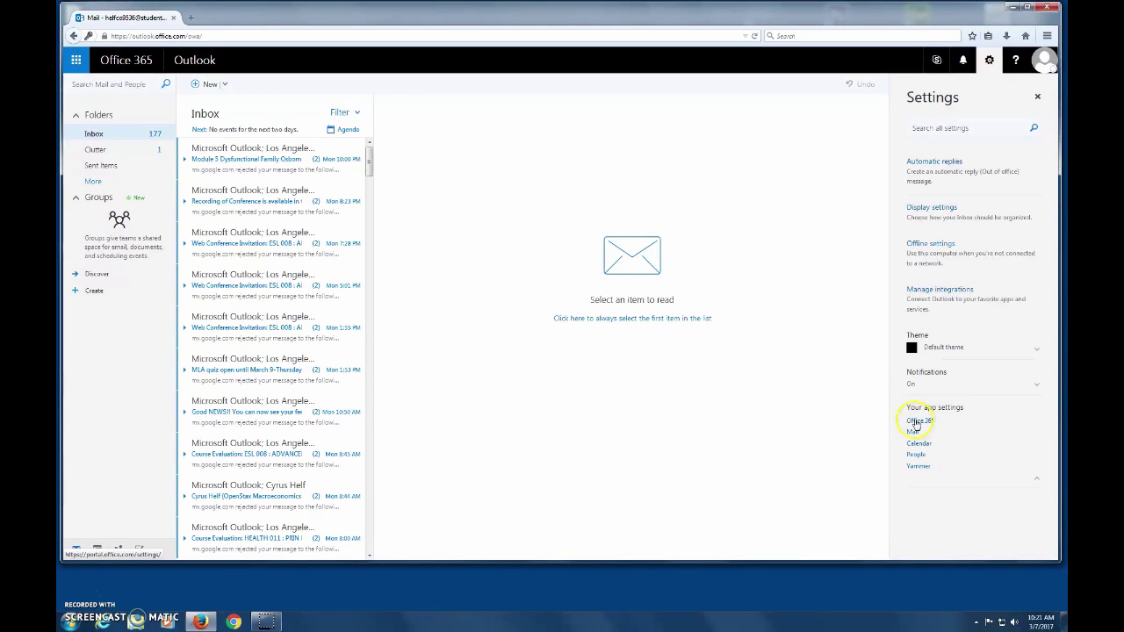
click(927, 424)
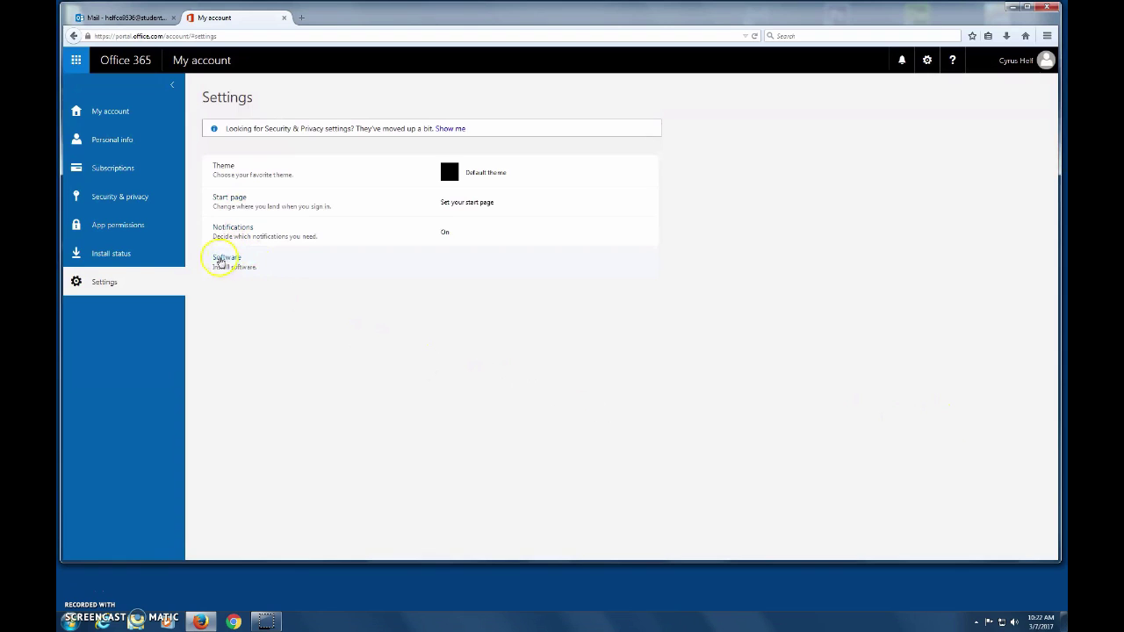
- Open the Software page and start the Office 365 ProPlus install
click(226, 260)
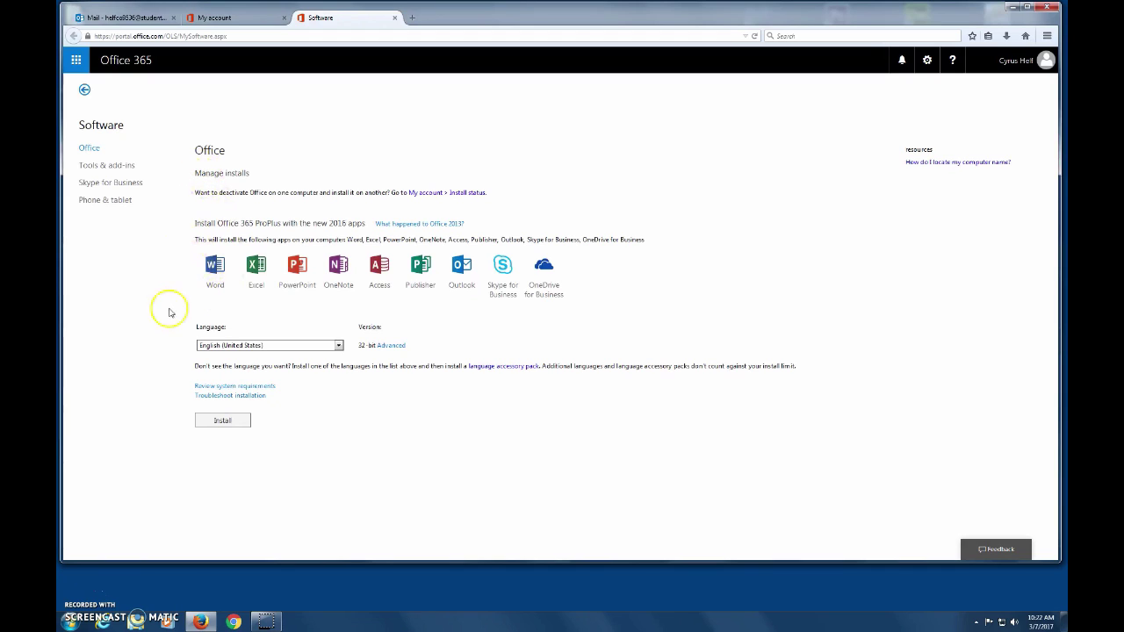
click(221, 426)
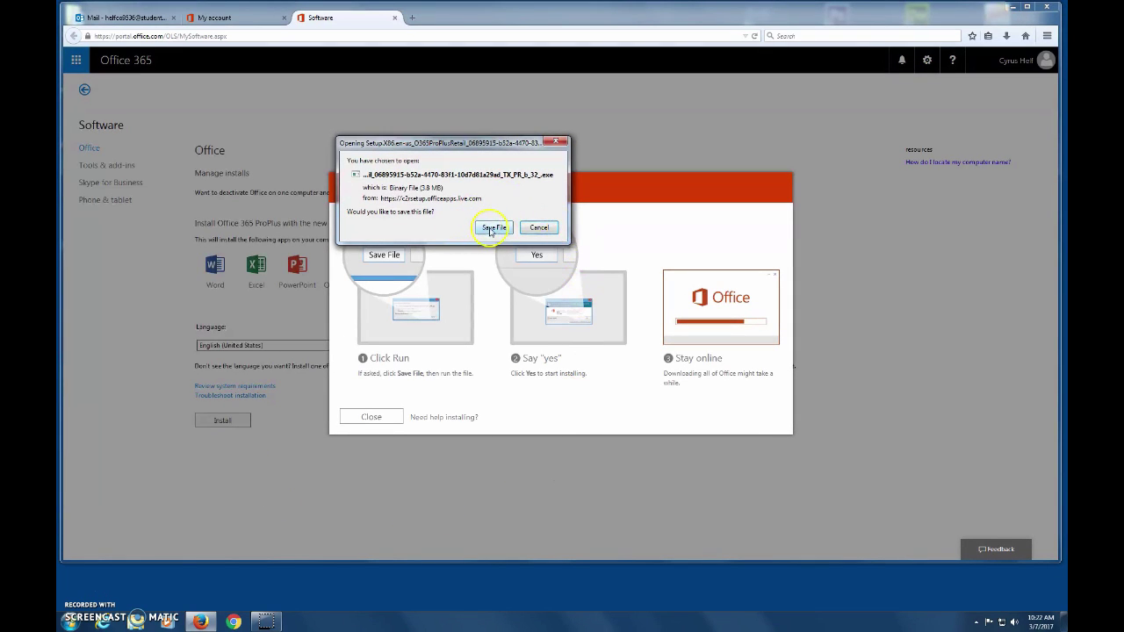
- Save the Office Setup .exe and run it from the Downloads panel
click(492, 227)
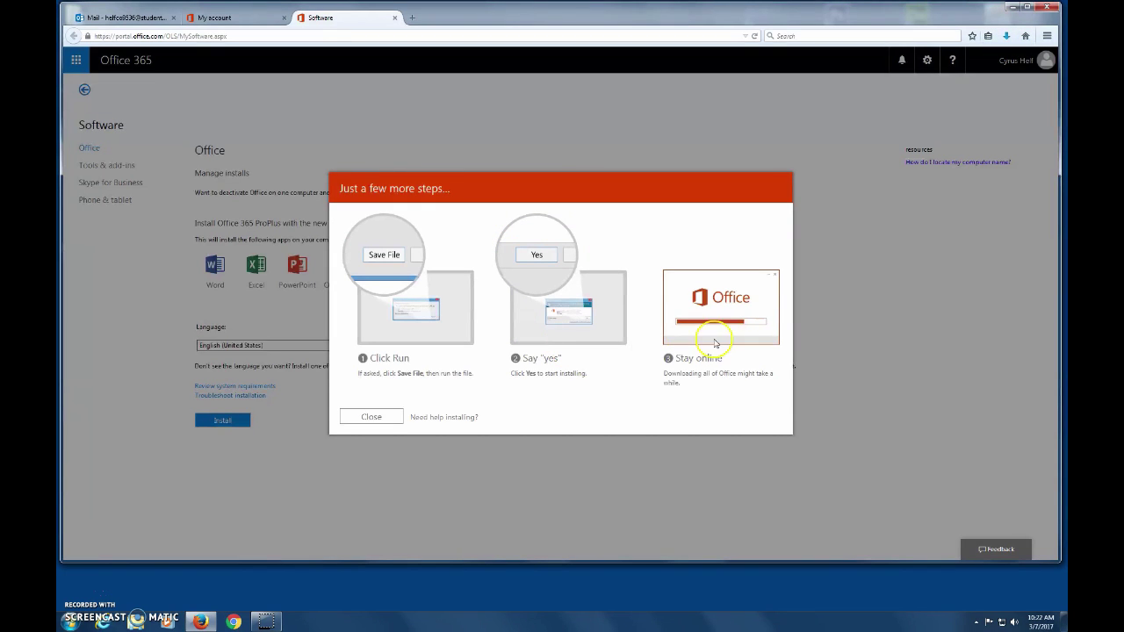
click(1007, 37)
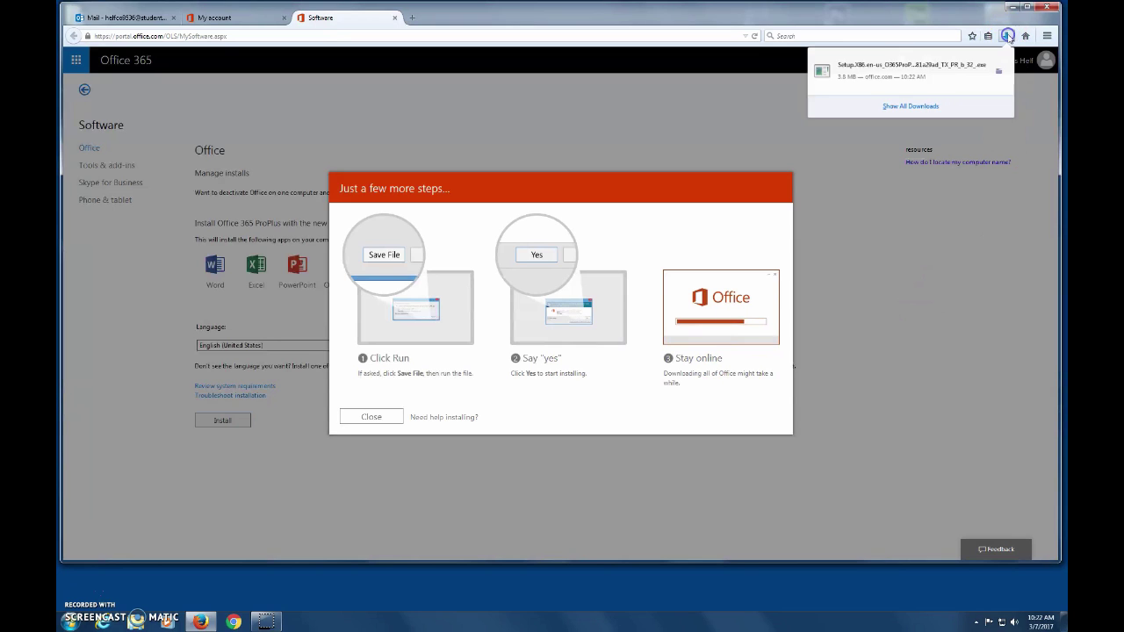
click(854, 68)
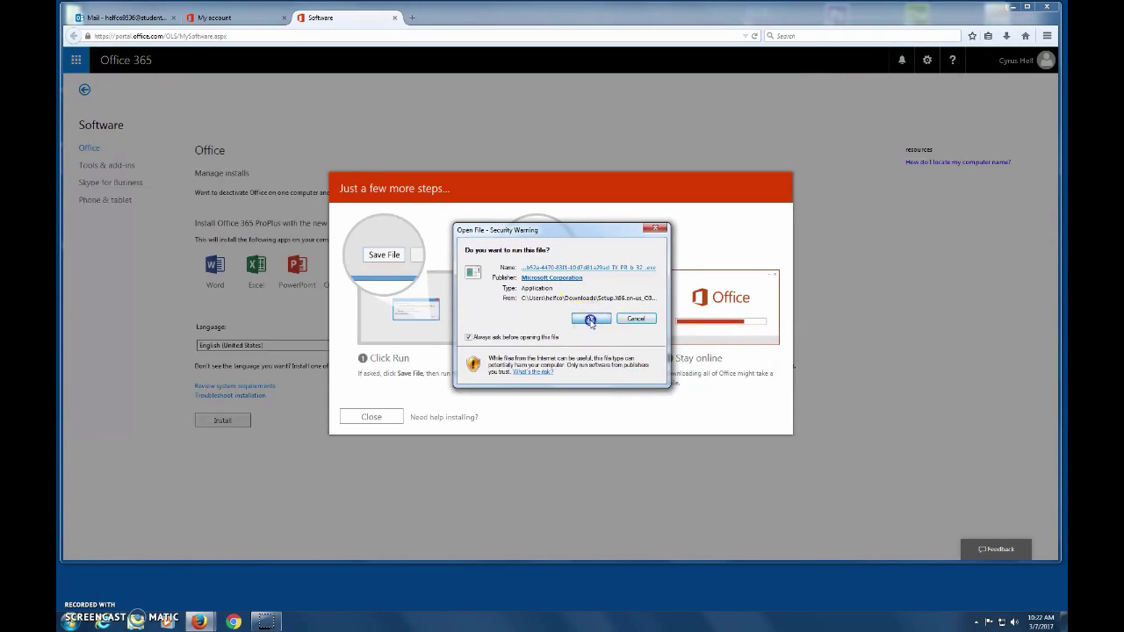
click(591, 320)
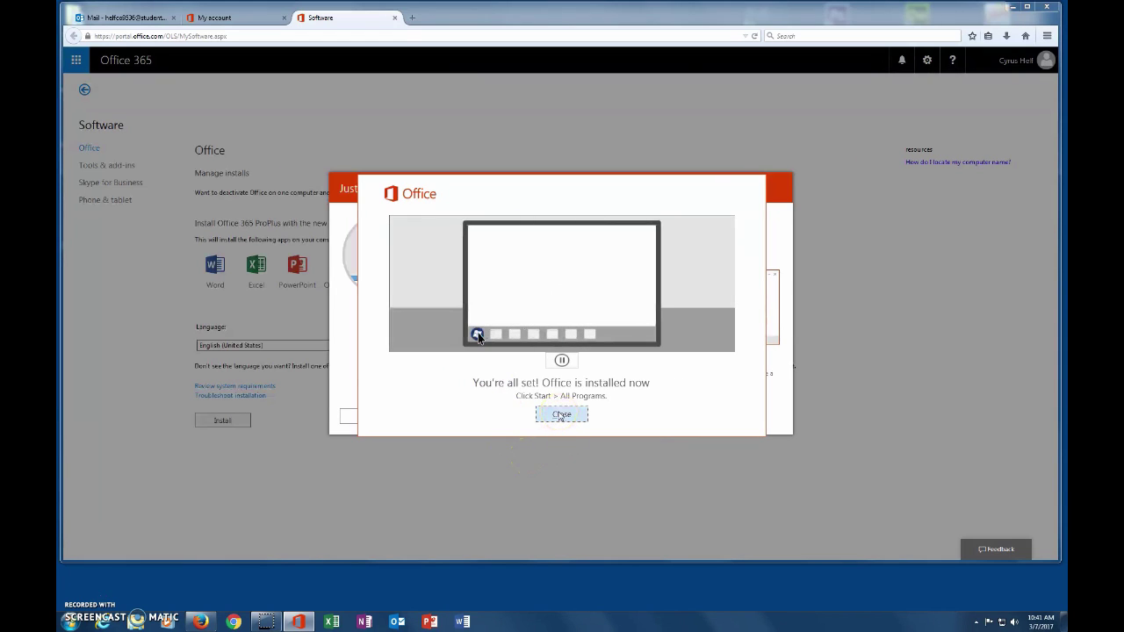
- Close the 'You're all set' and 'Just a few more steps' dialogs
click(561, 415)
click(554, 426)
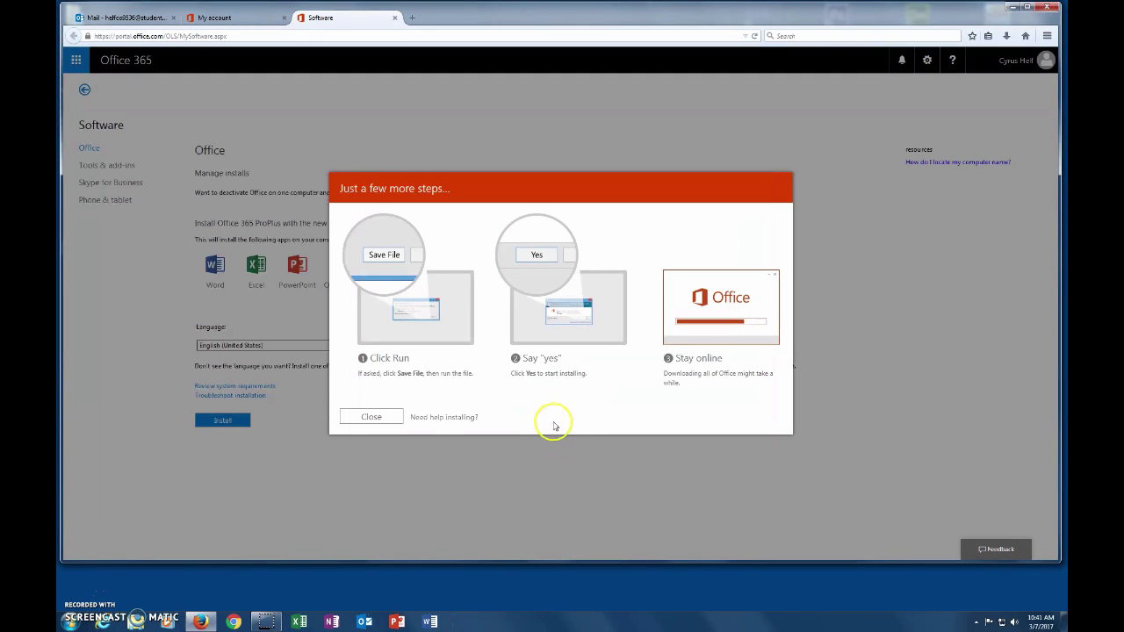
click(369, 417)
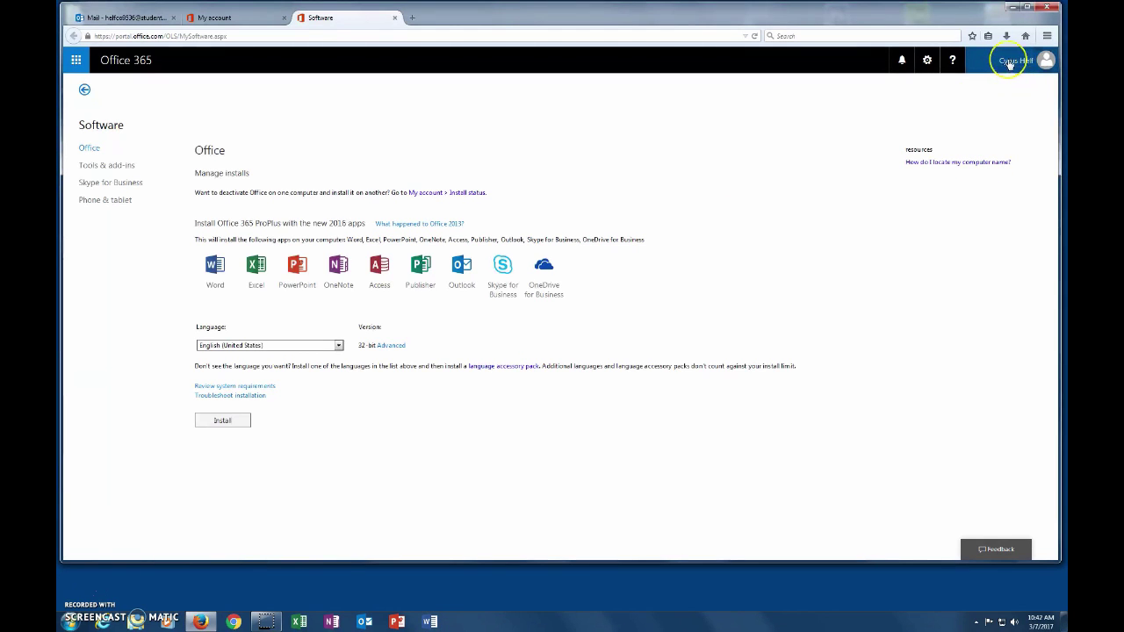
- Open the My accounts panel showing the signed-in student account
click(1009, 63)
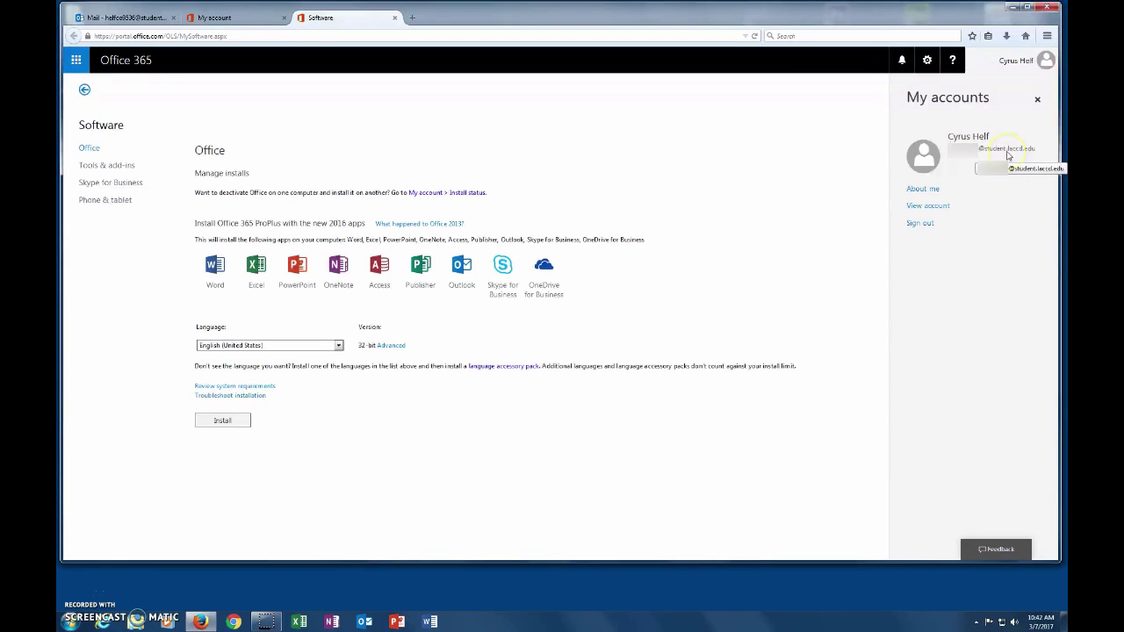
click(1026, 153)
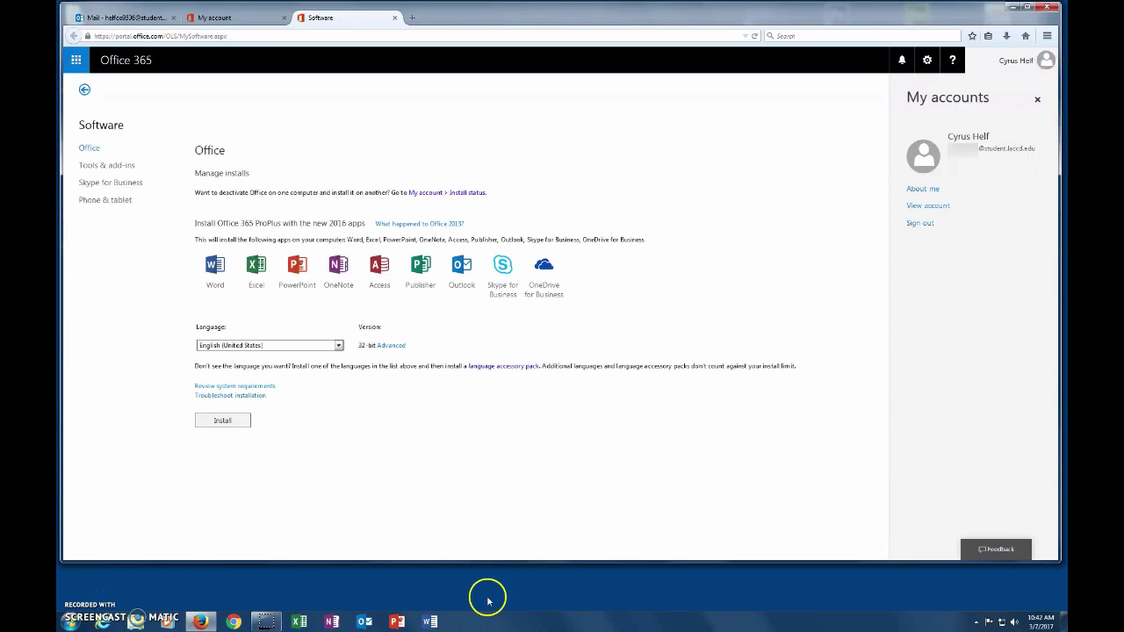
- Launch Word from the taskbar, accept the license, and create a blank document
click(429, 622)
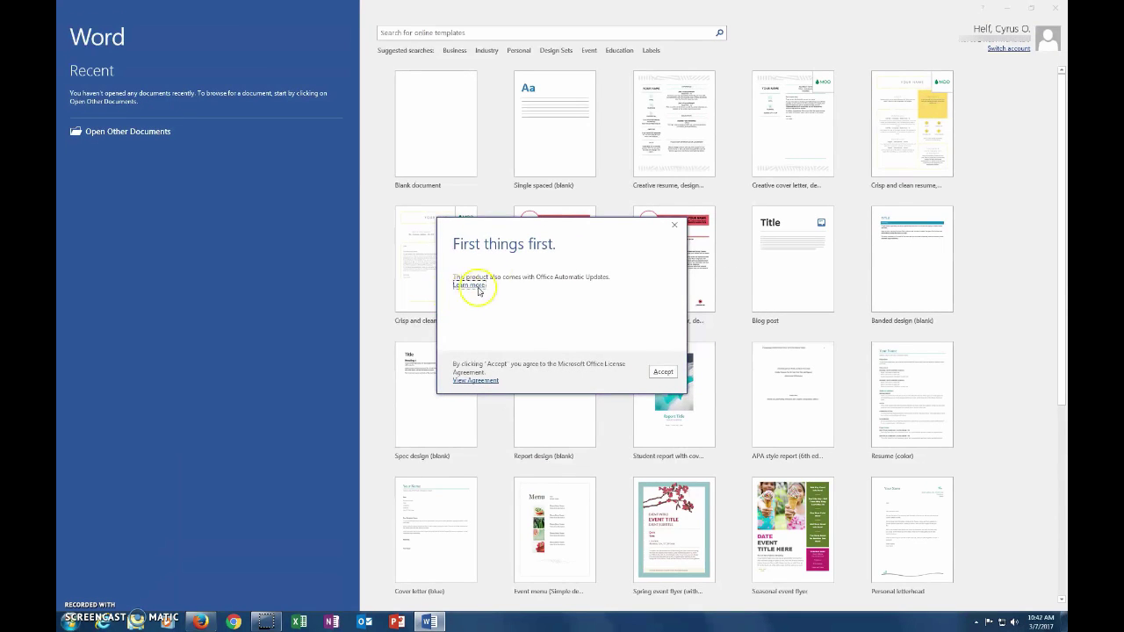
click(663, 372)
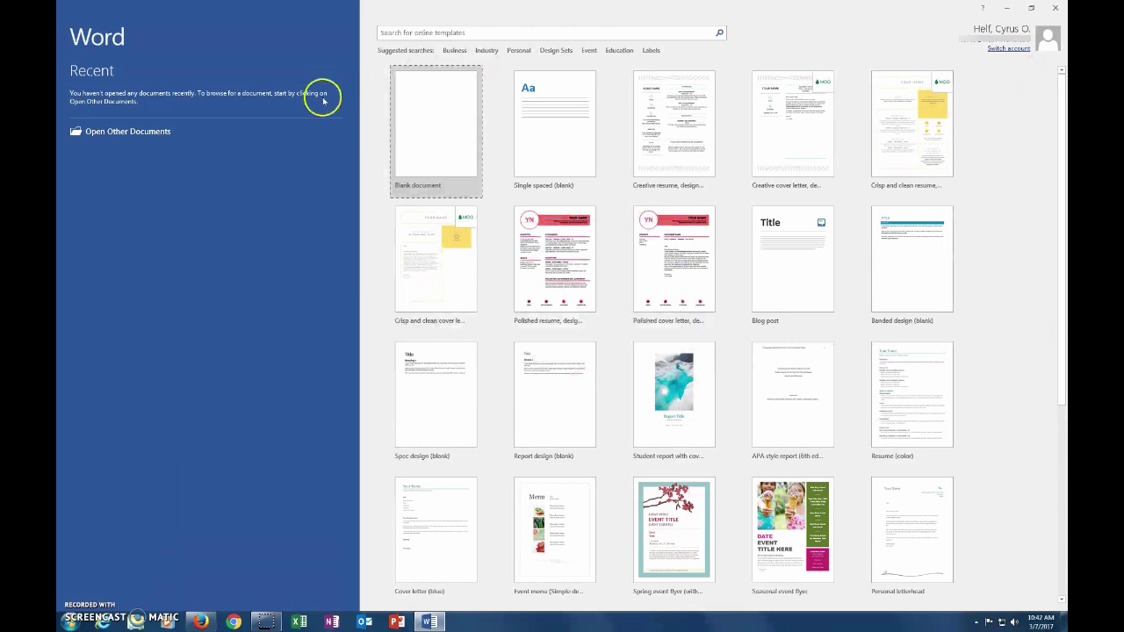
click(421, 122)
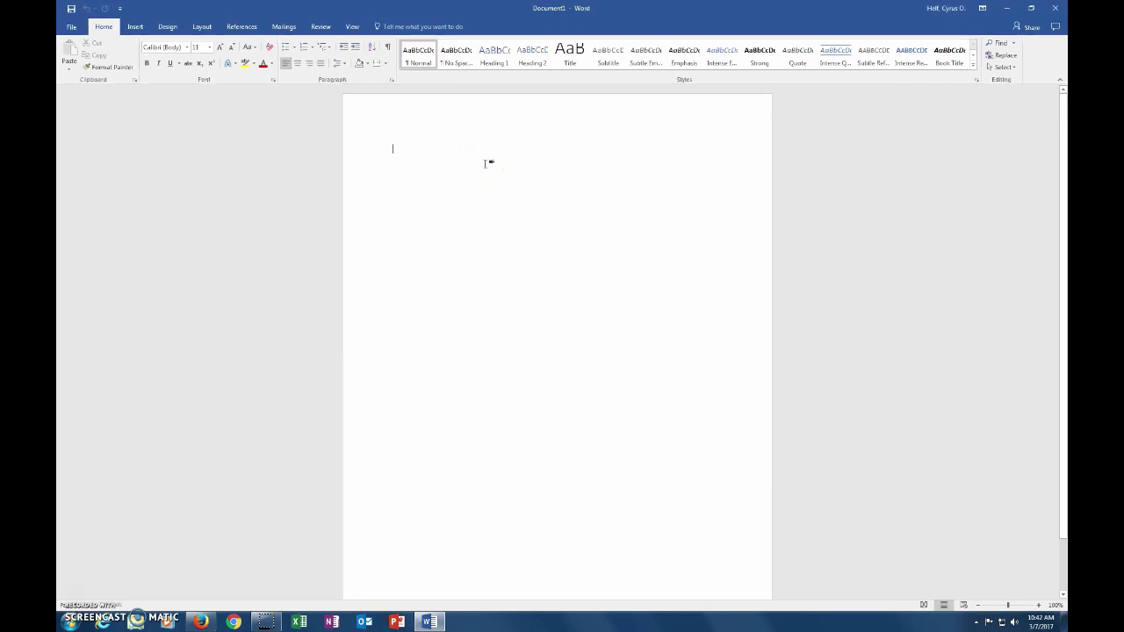
- Type 'Test' and save the document on the Desktop as Test.docx
text(Te)
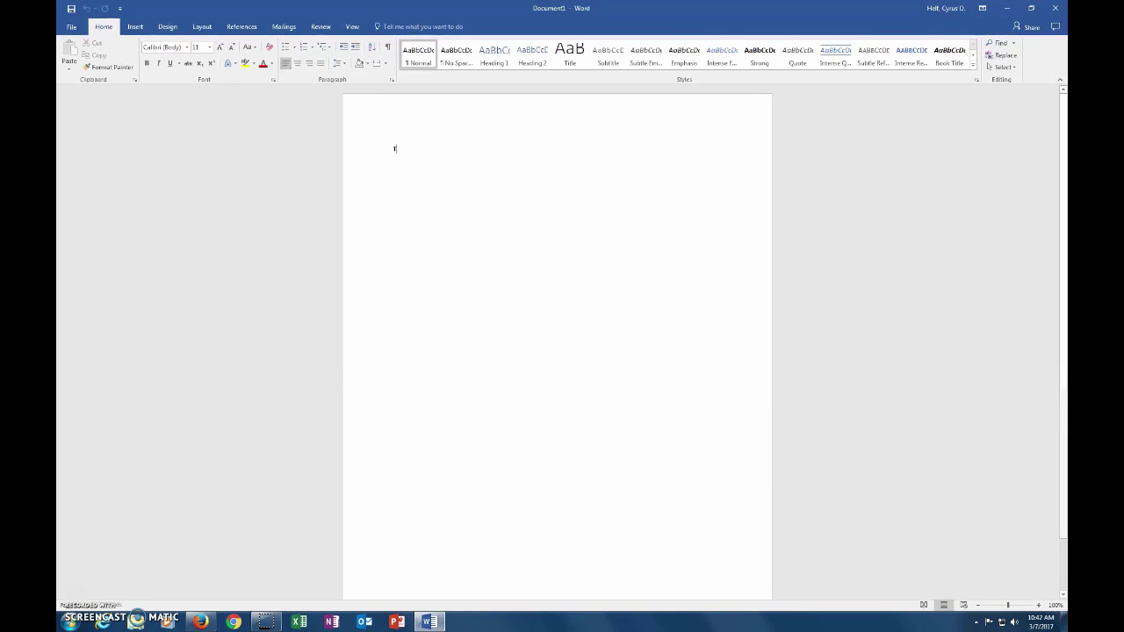
text(st)
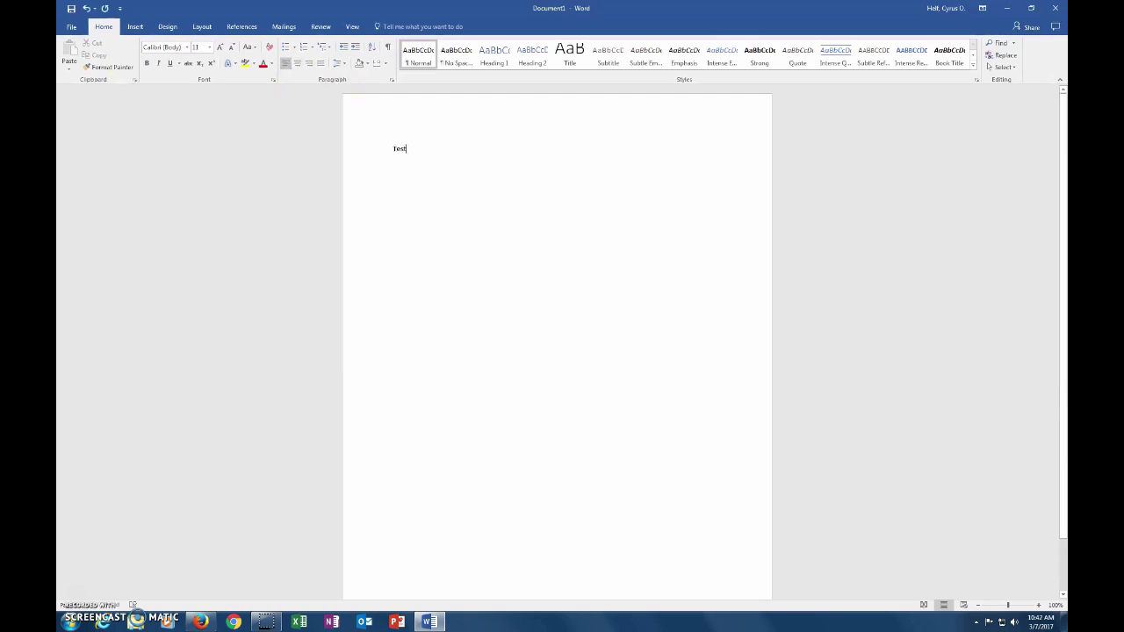
click(70, 8)
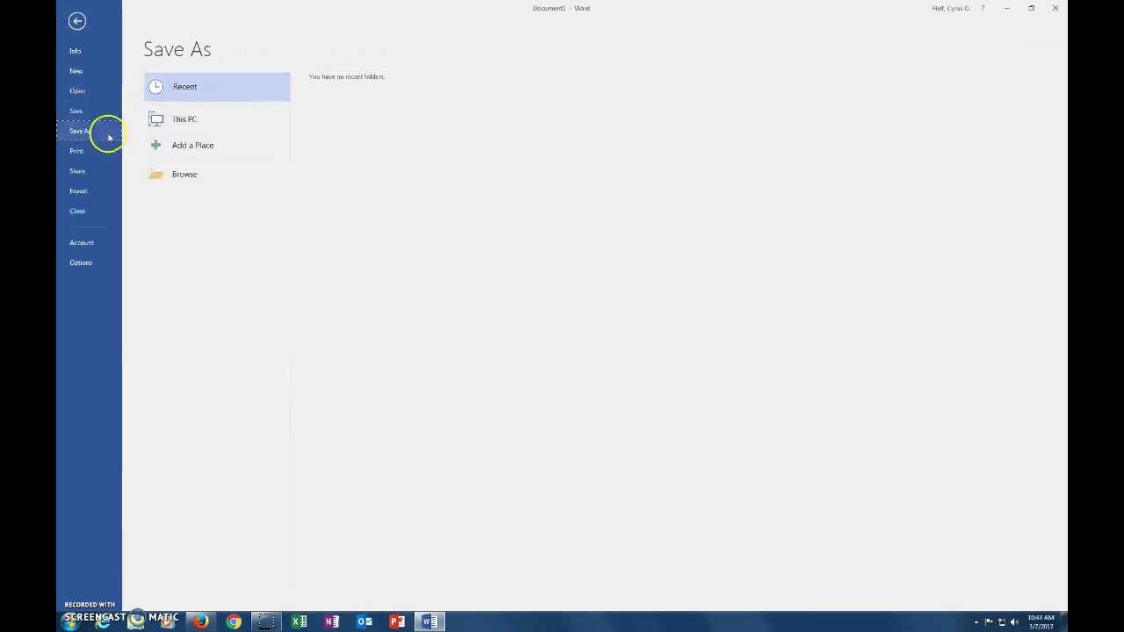
click(75, 111)
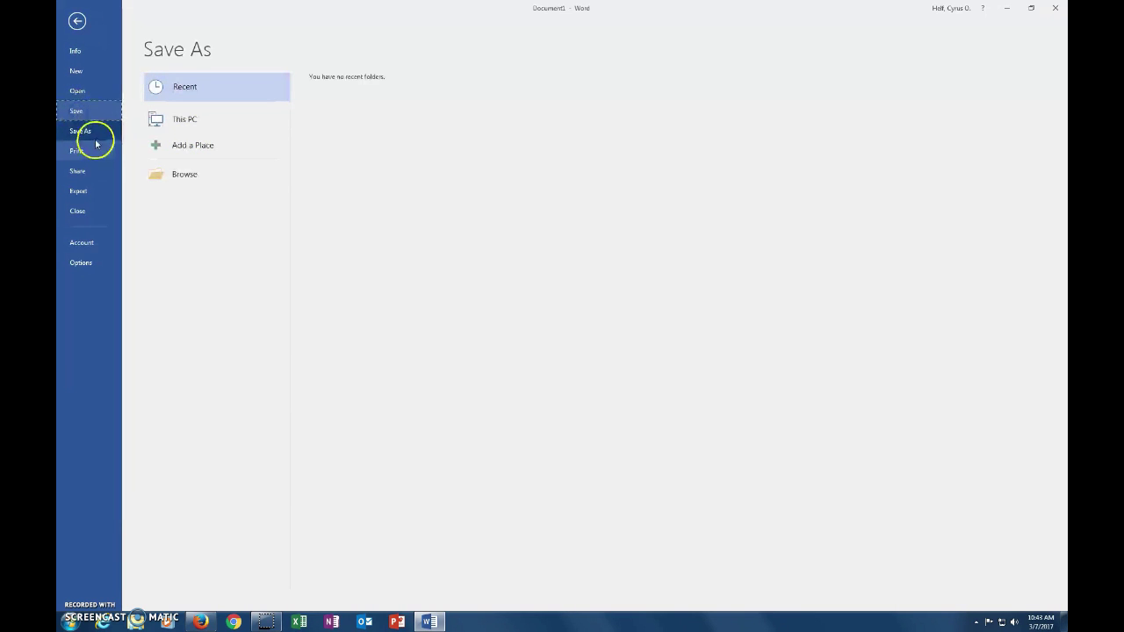
click(92, 128)
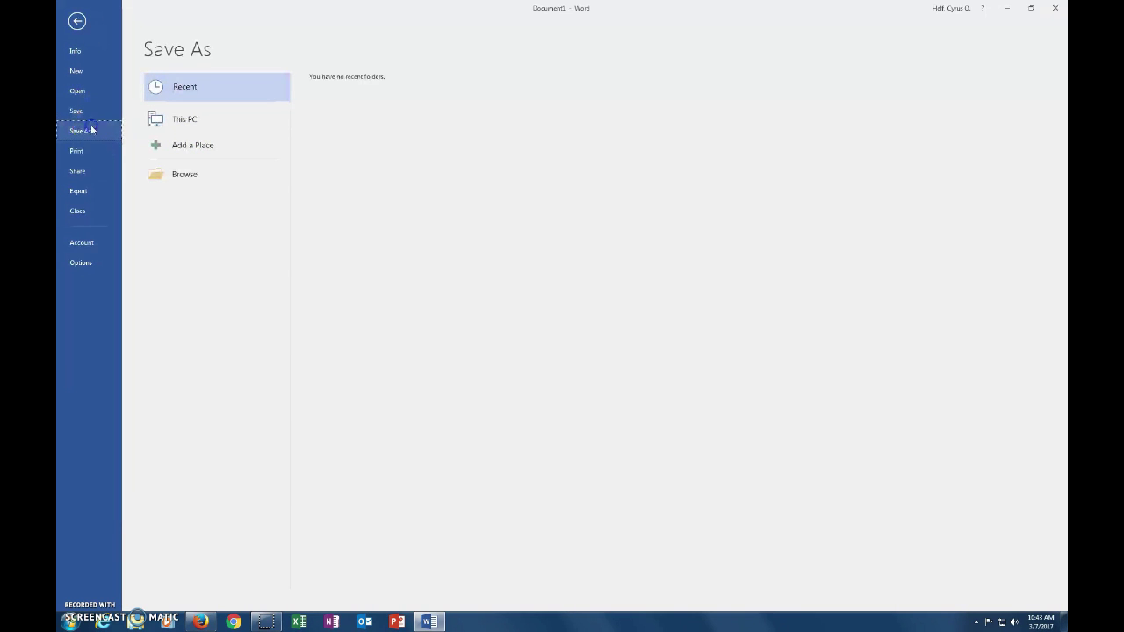
click(204, 90)
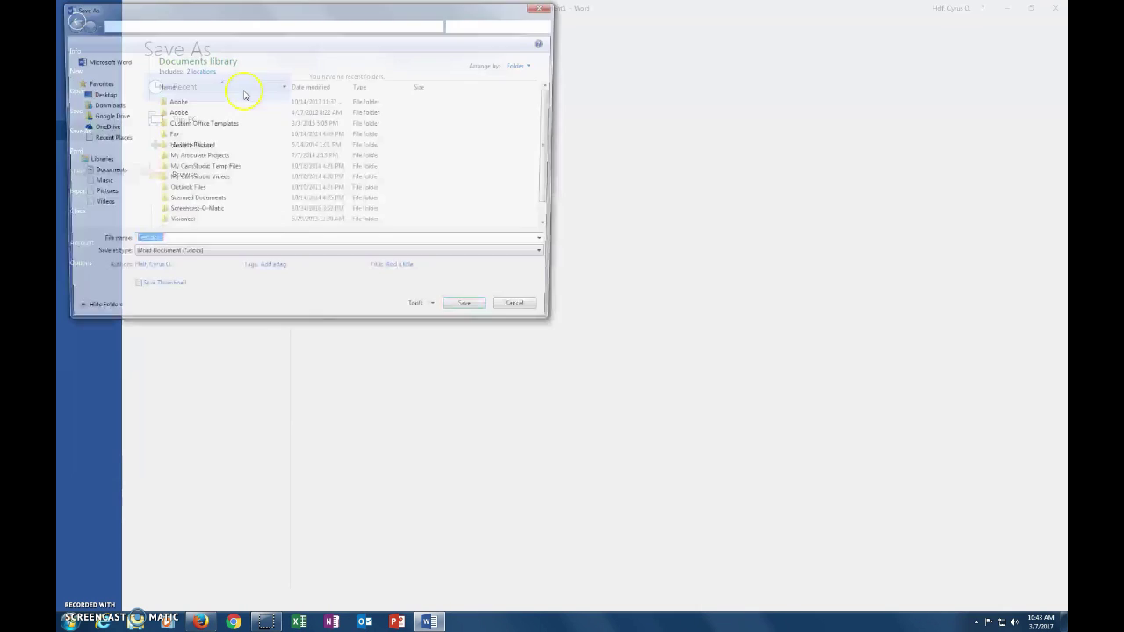
click(94, 93)
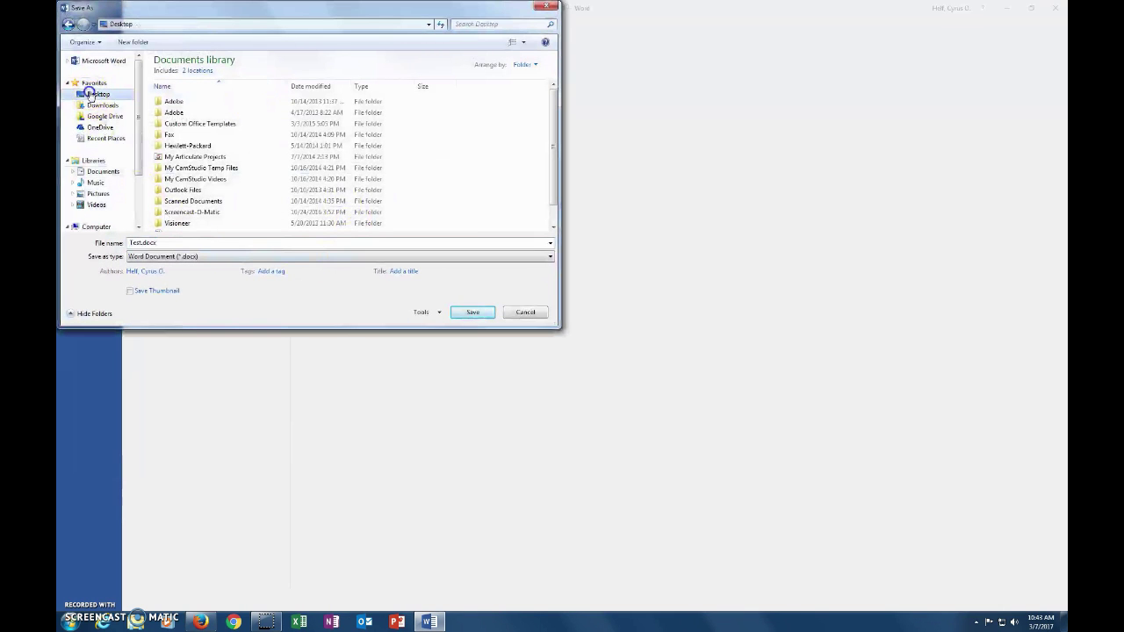
click(472, 312)
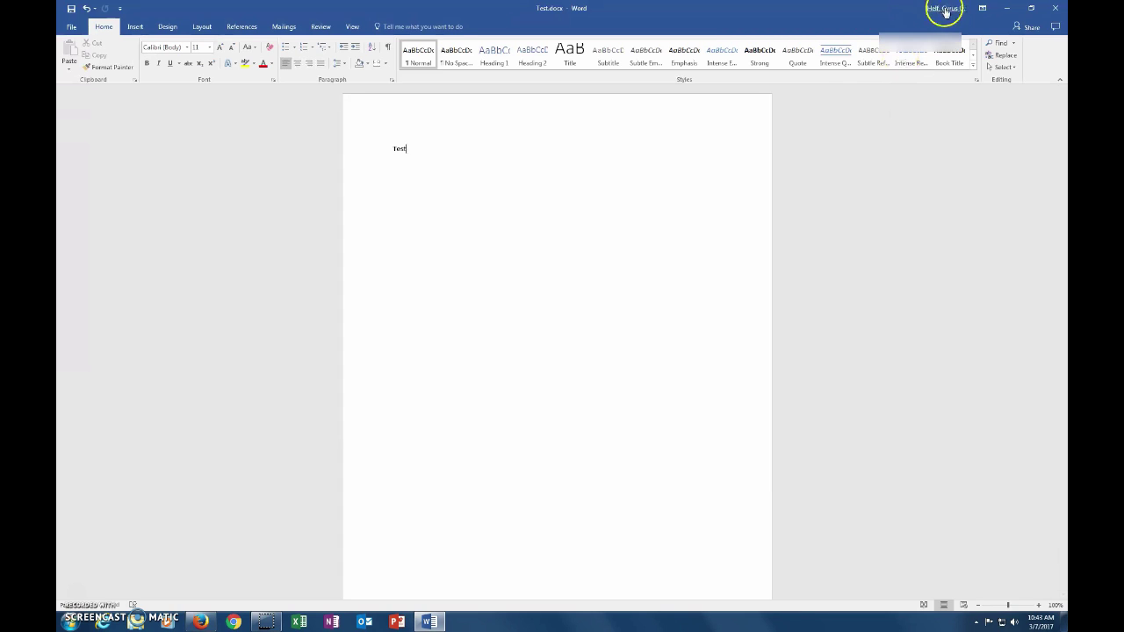
- View the signed-in account flyout in Word, dismiss it, and close Word
click(944, 10)
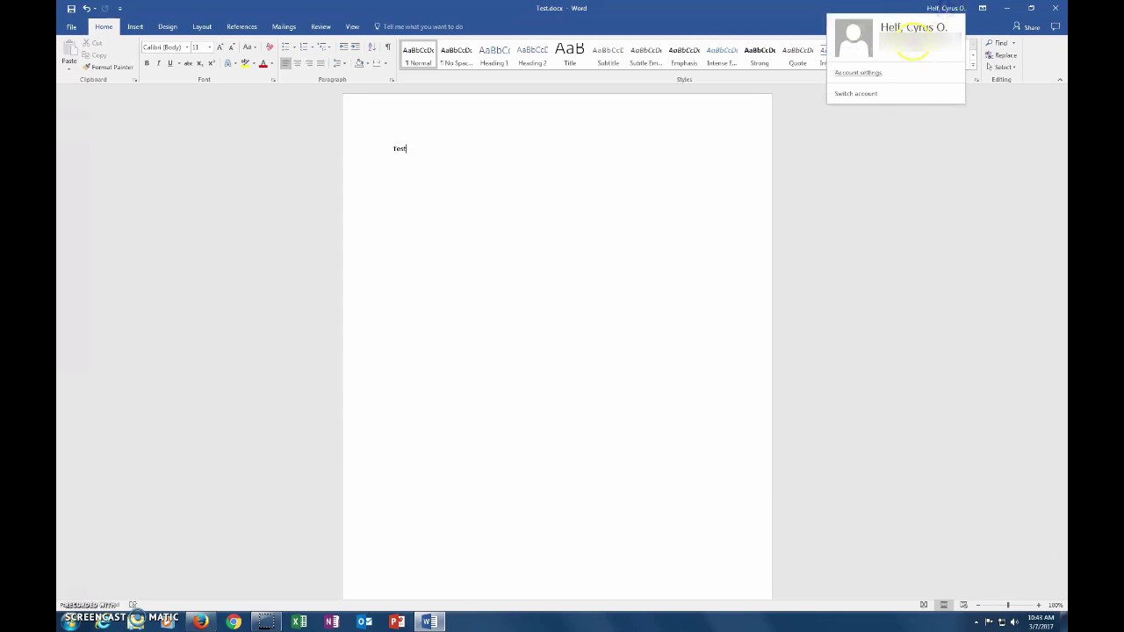
click(988, 233)
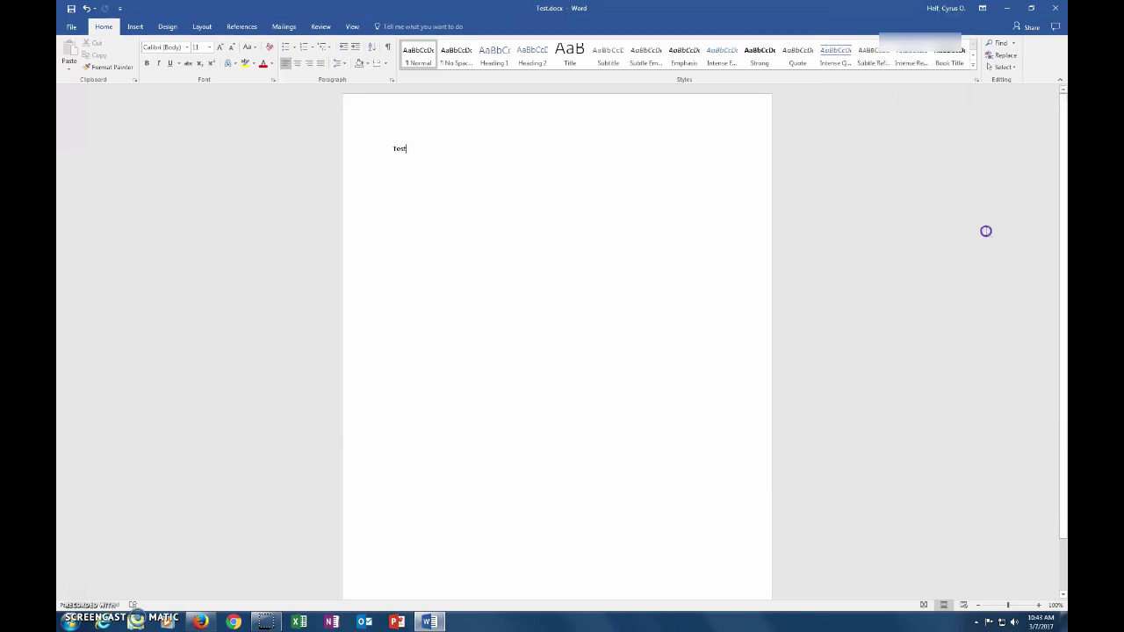
click(1055, 8)
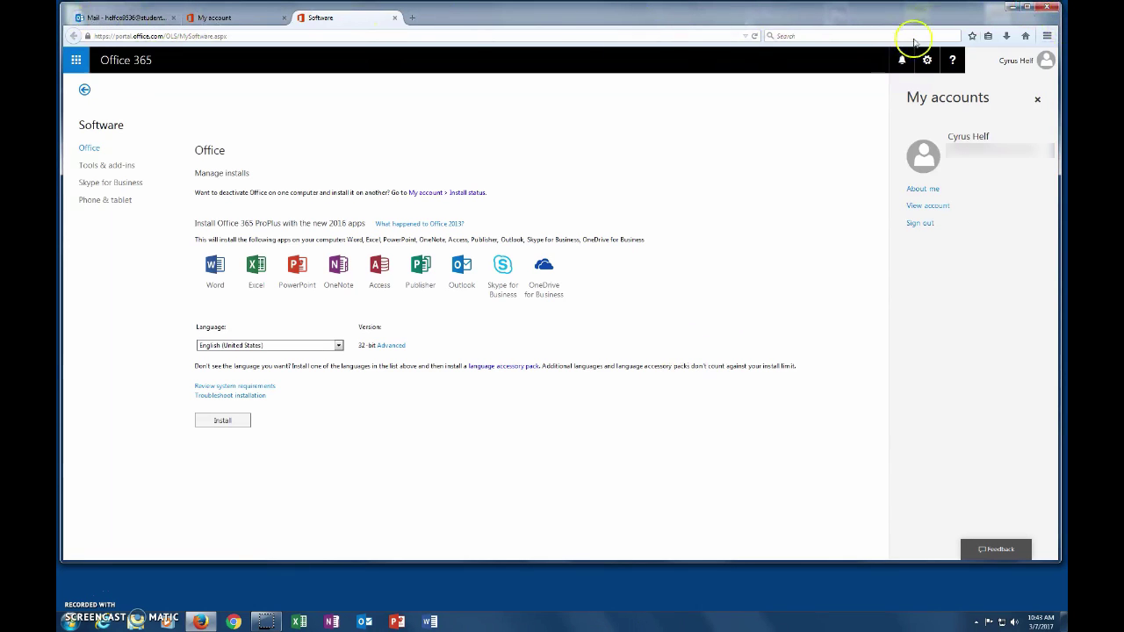
- Close Firefox and its three portal tabs, then launch PowerPoint from the taskbar
click(1046, 7)
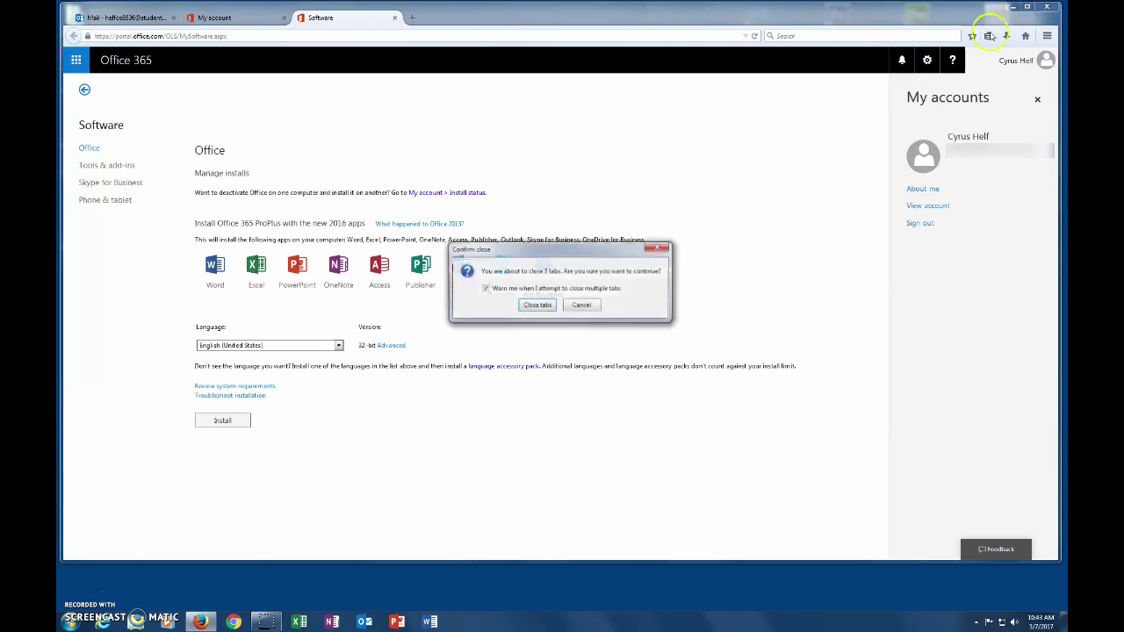
click(537, 305)
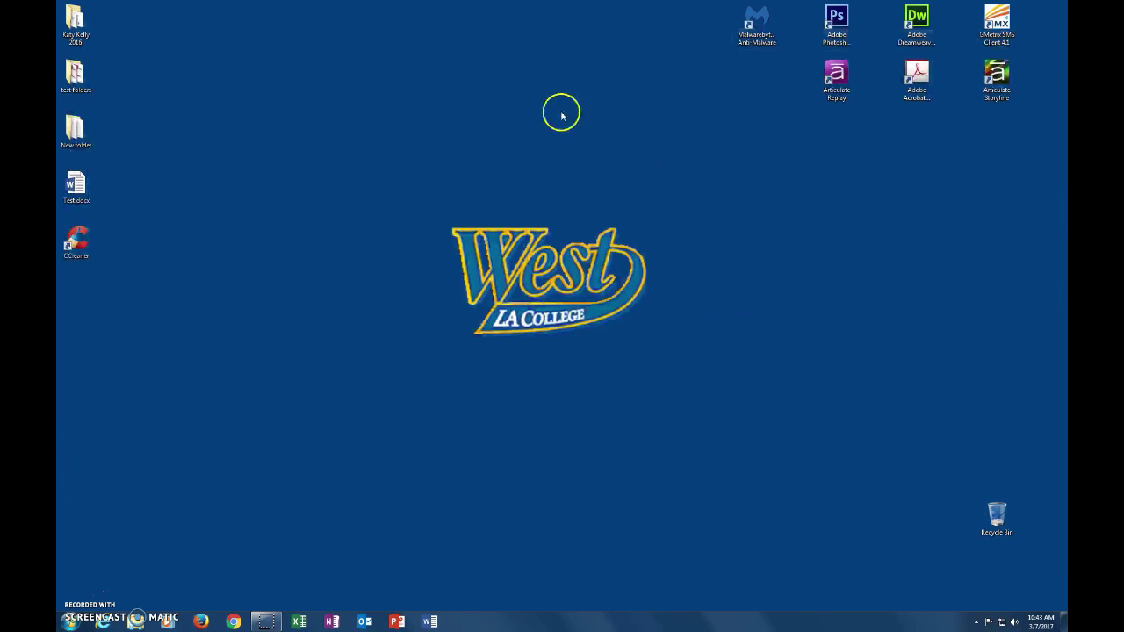
click(401, 624)
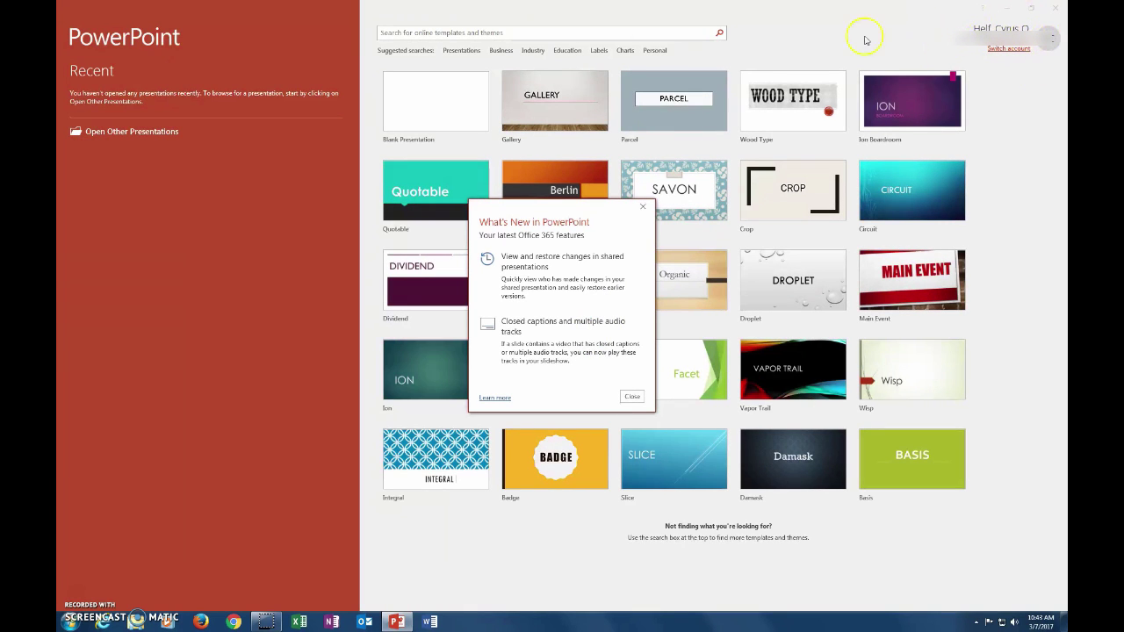
- Dismiss What's New, create a blank presentation, and open the Account page from the user menu
click(631, 397)
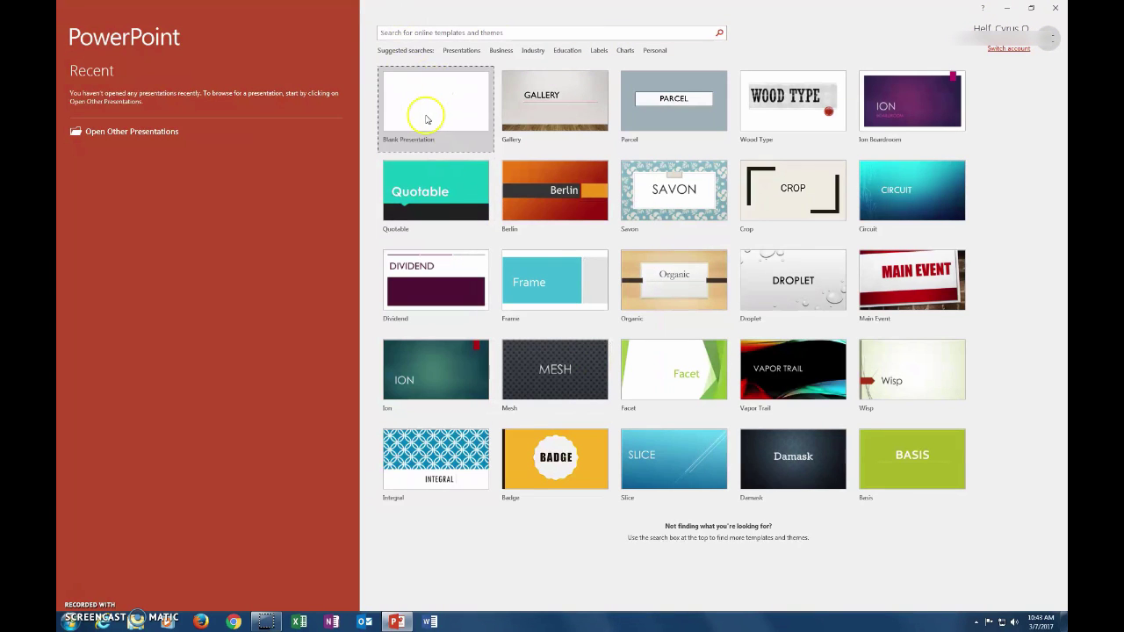
click(426, 118)
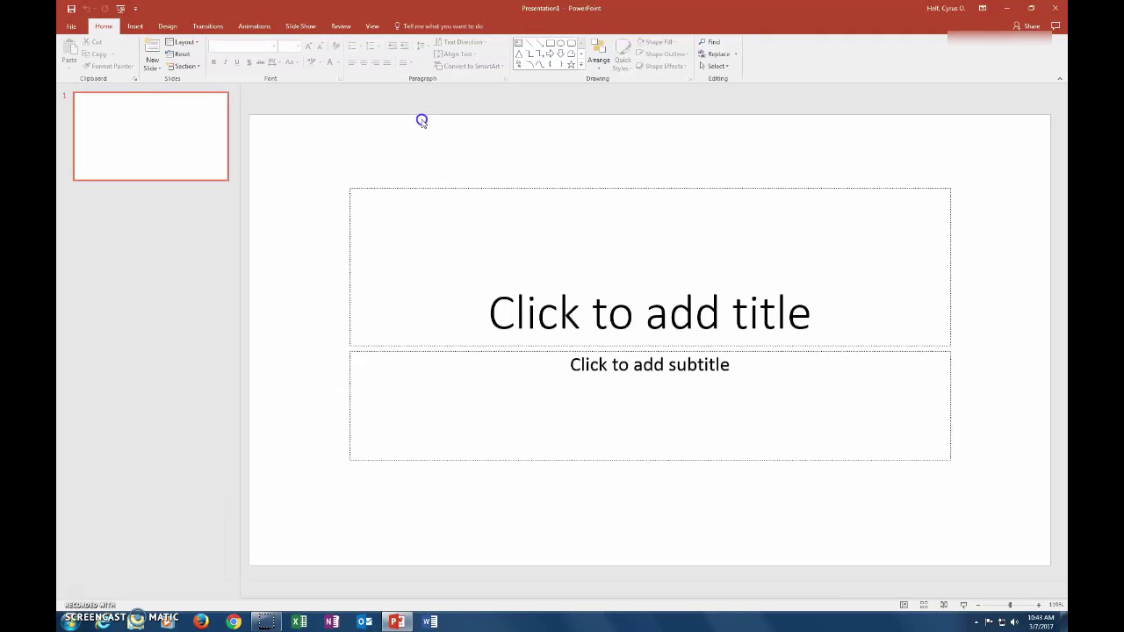
click(580, 324)
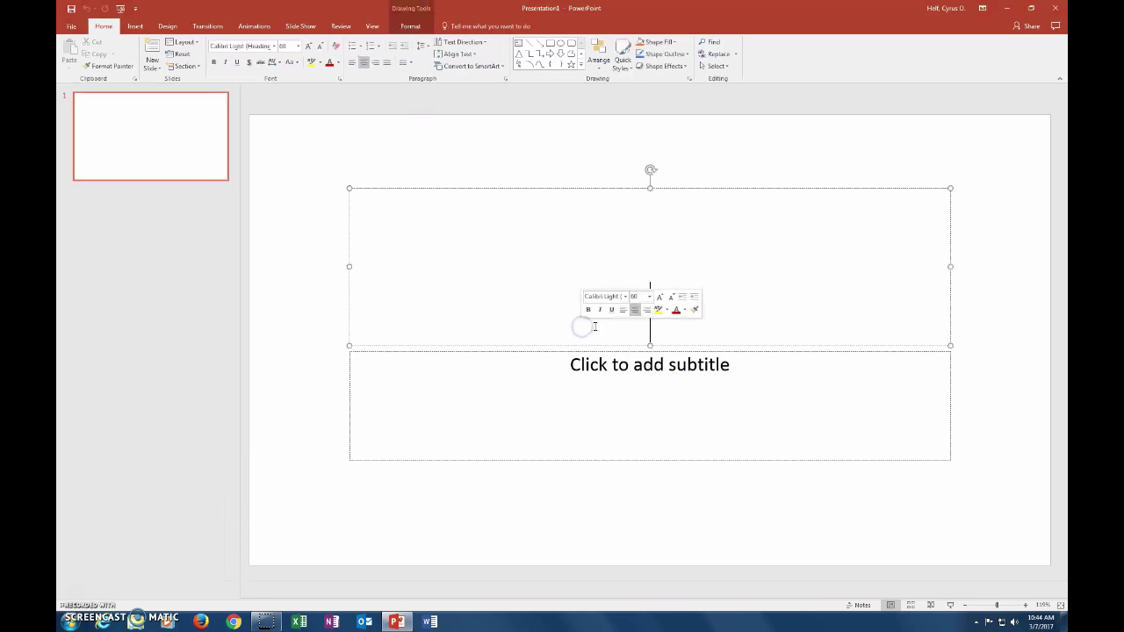
click(933, 9)
click(857, 74)
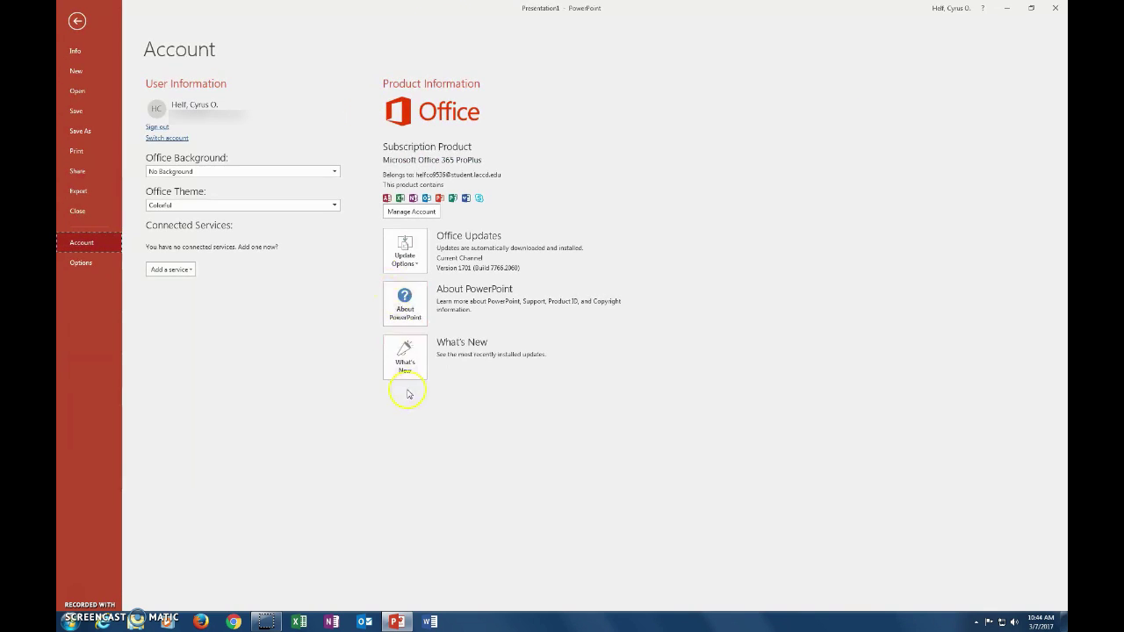
- Sign out of Office, then sign back in with the student e-mail and password
click(156, 128)
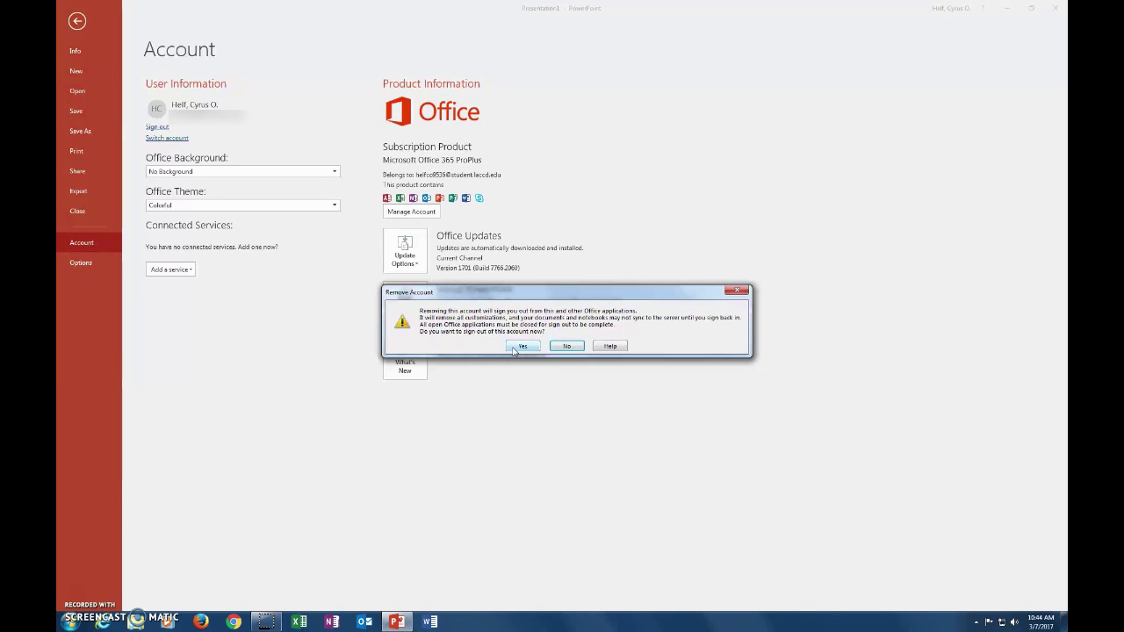
click(522, 346)
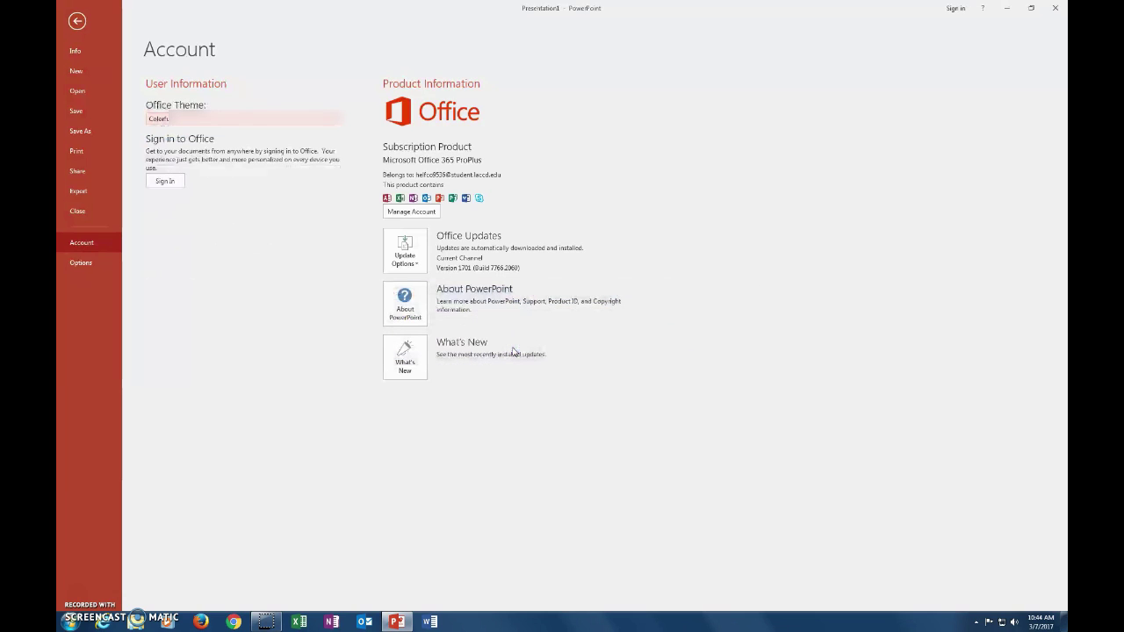
click(165, 181)
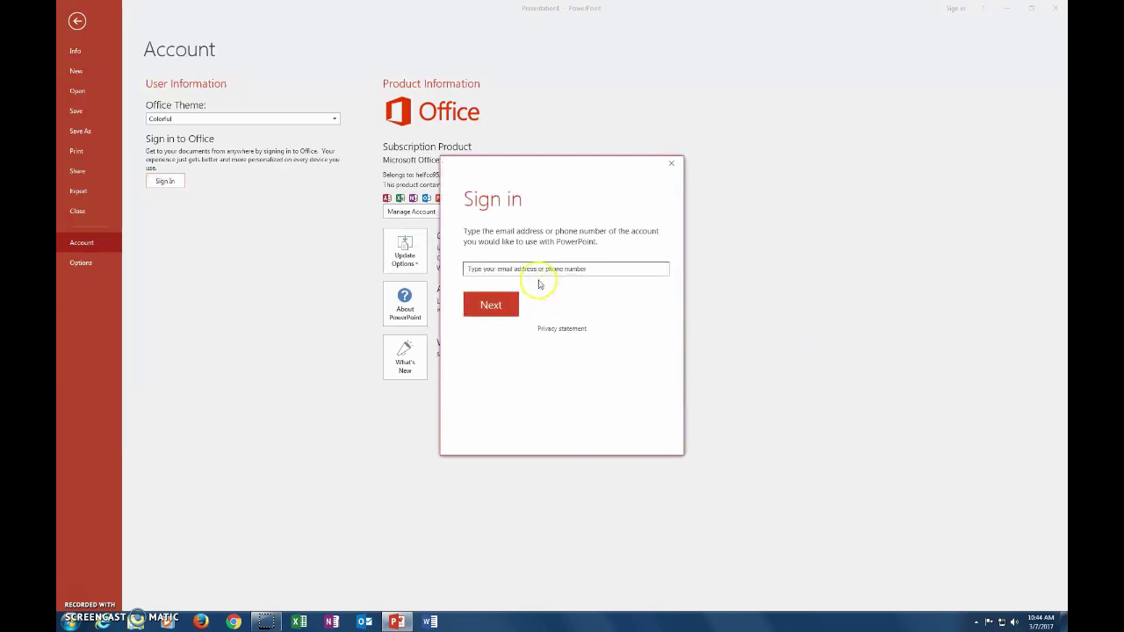
click(583, 269)
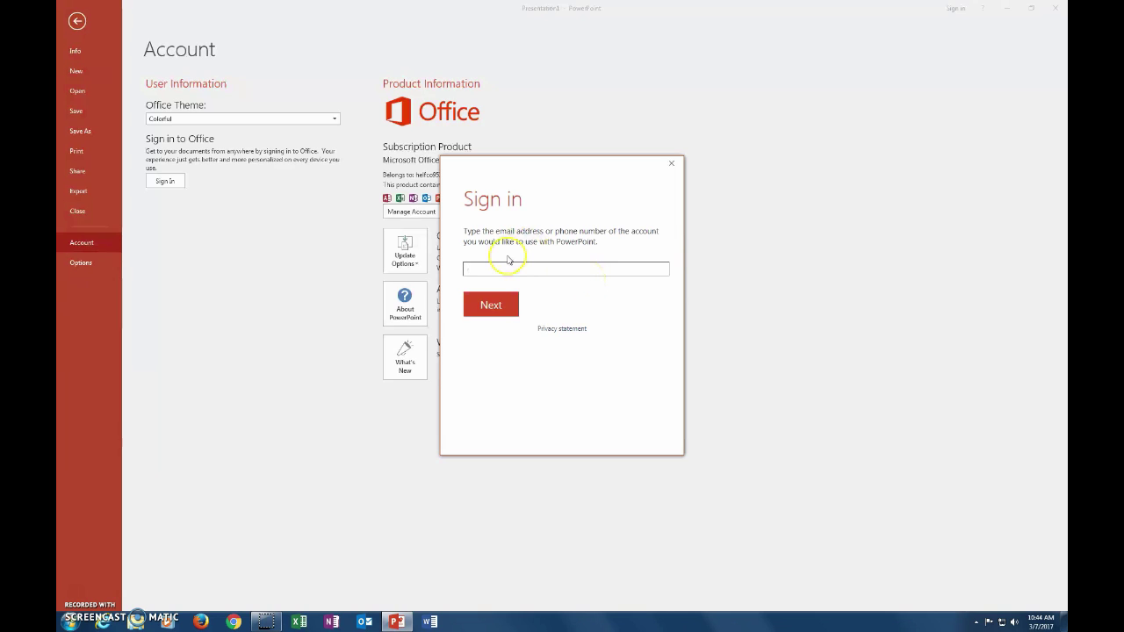
text(@student.laccd.edu)
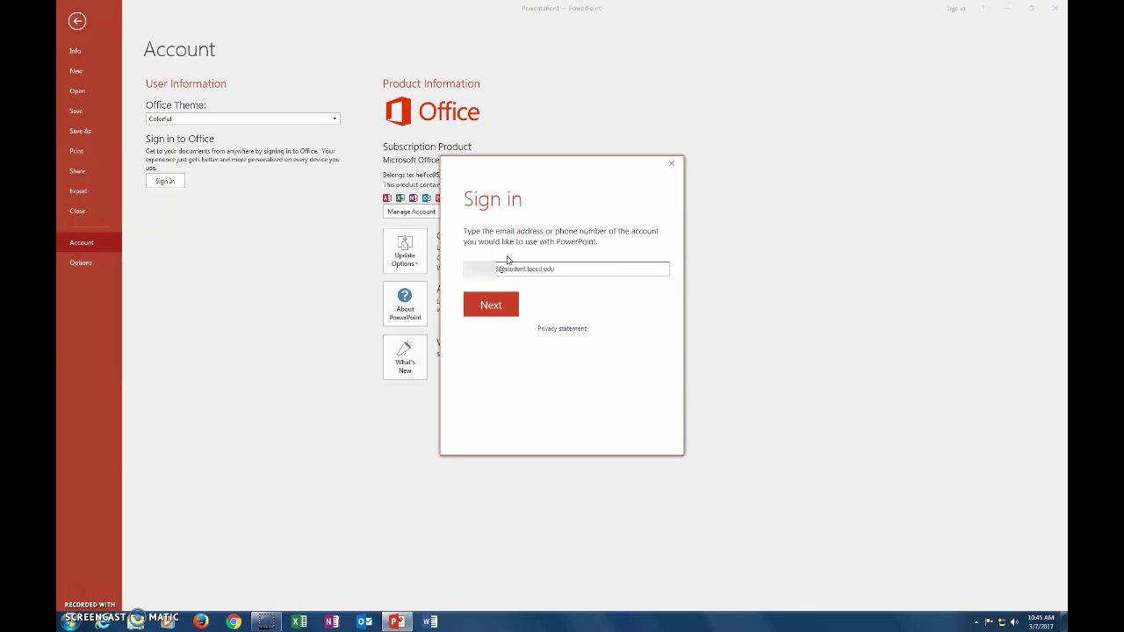
click(489, 305)
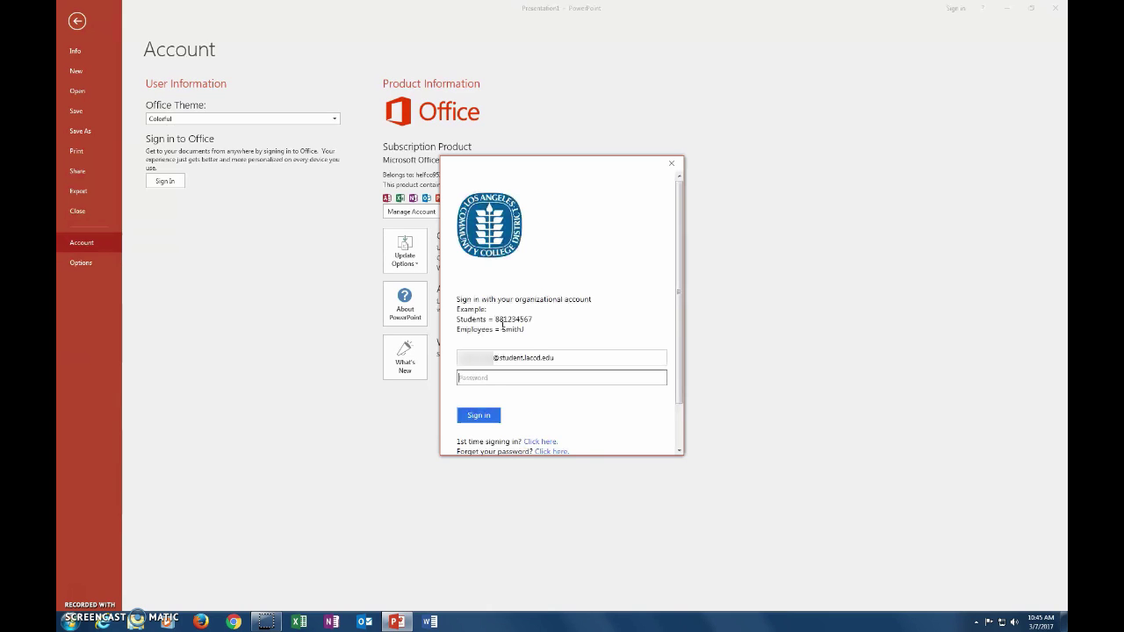
scroll(513, 332, down, 1)
click(464, 333)
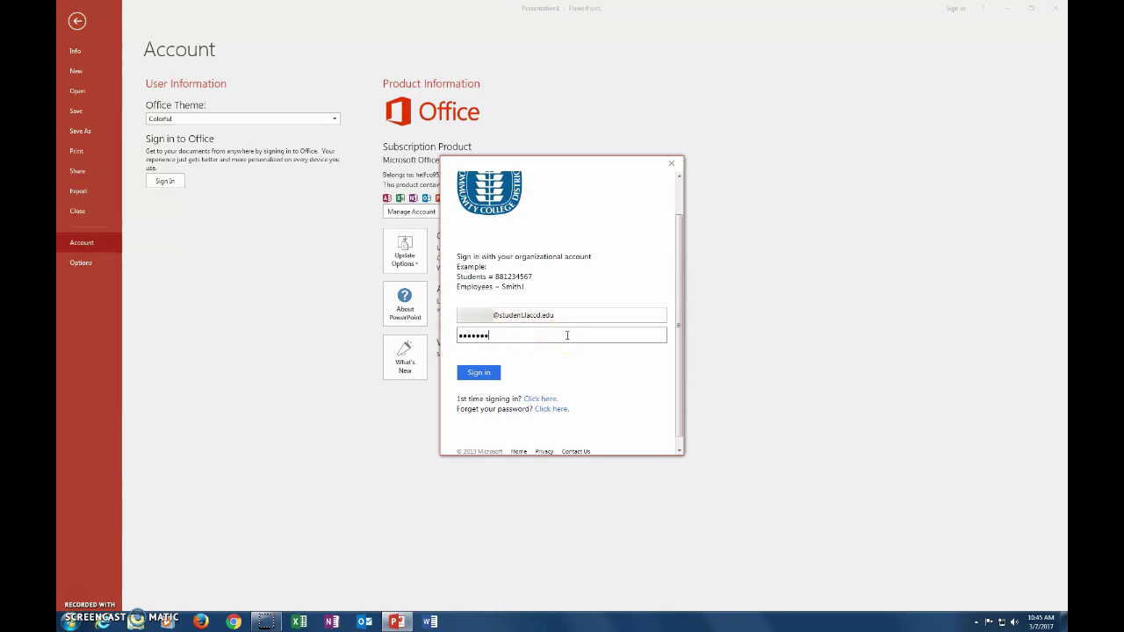
click(481, 370)
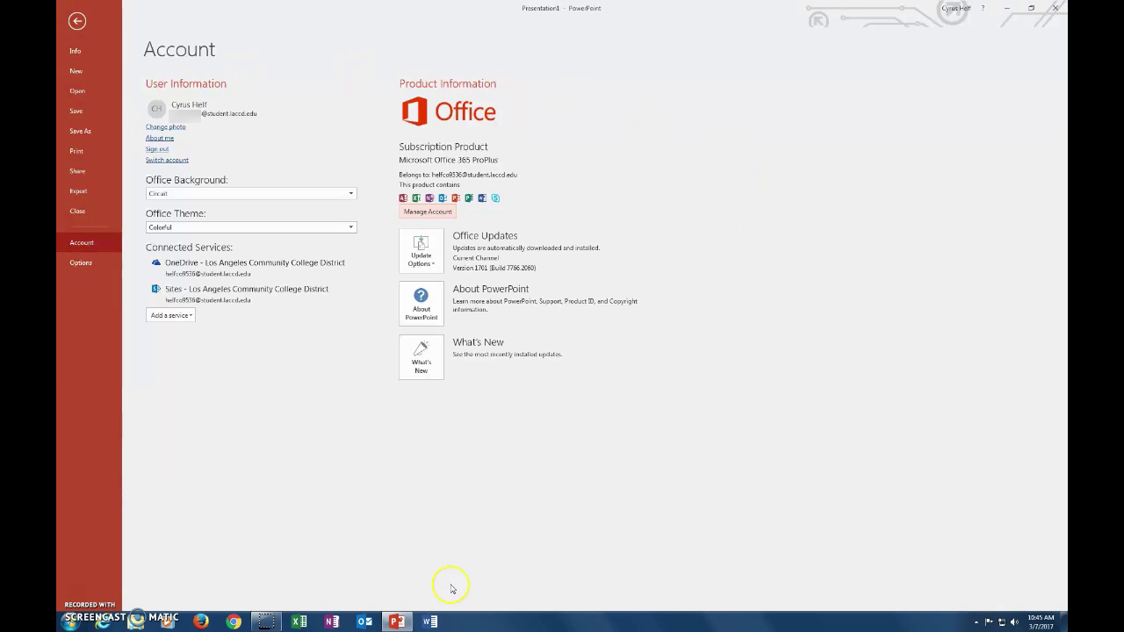
- Close the PowerPoint window to return to the desktop
click(1058, 7)
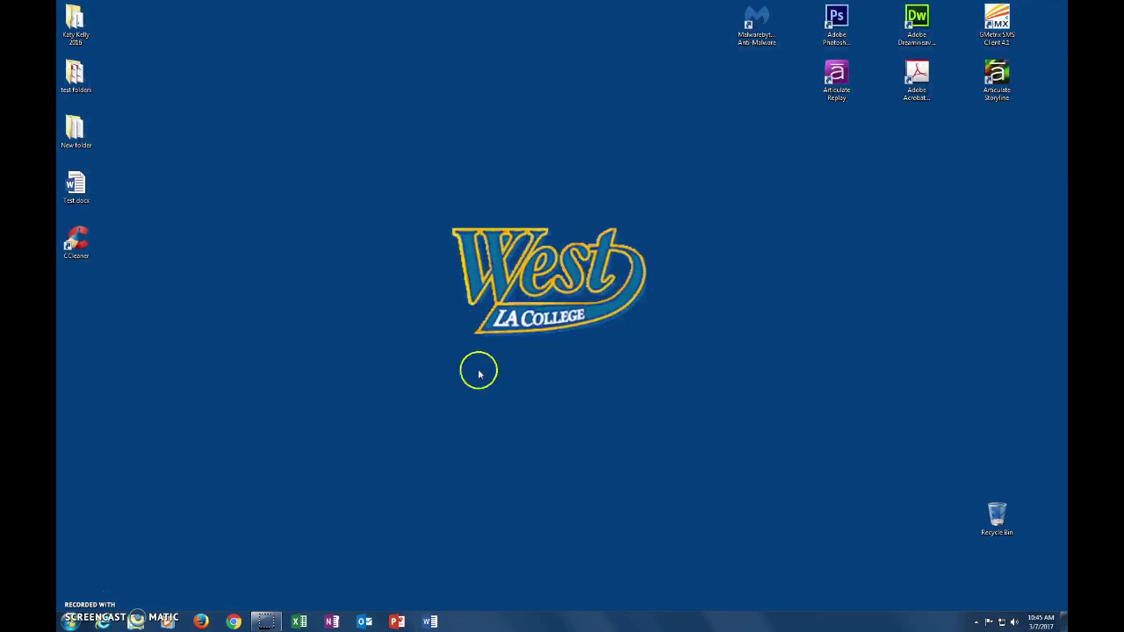